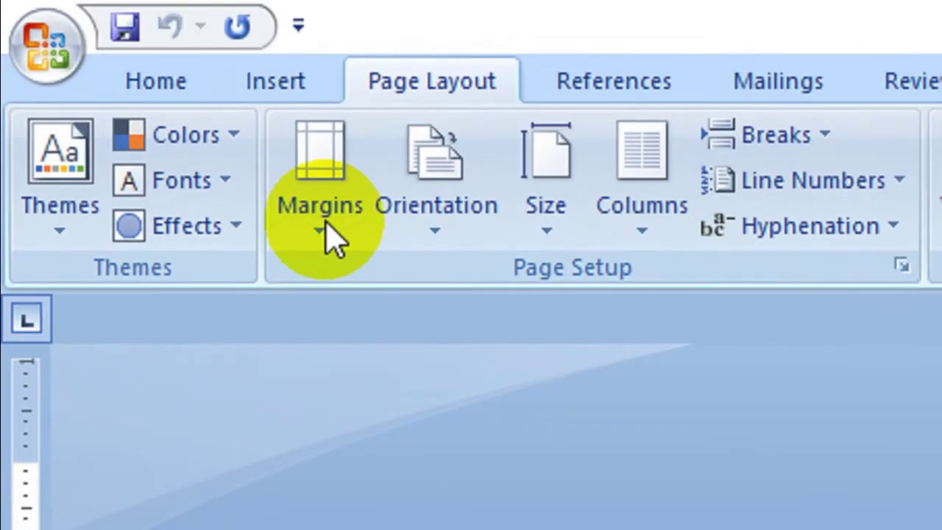
Apply the Narrow margin preset to the page, and set the custom top margin to 1"
{"action": "left_click", "coordinate": [108, 73]}
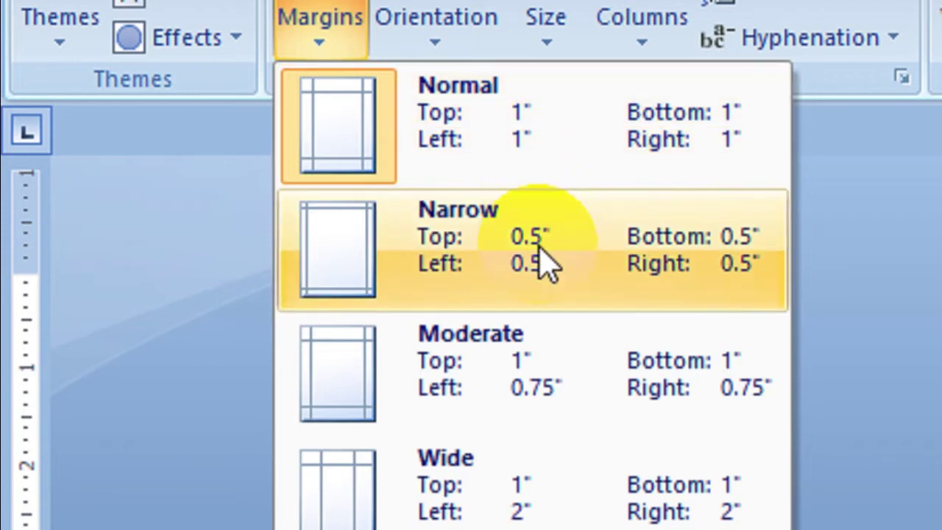
{"action": "left_click", "coordinate": [544, 262]}
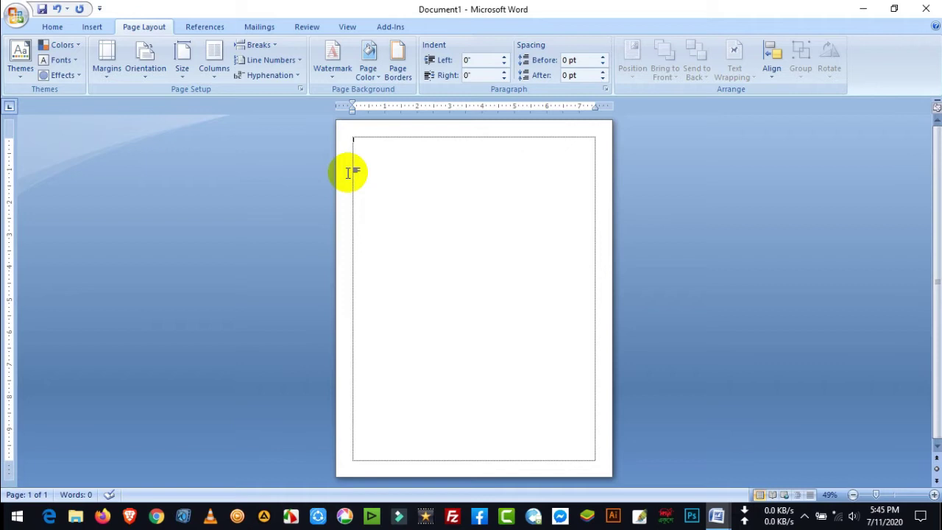
{"action": "left_click", "coordinate": [108, 73]}
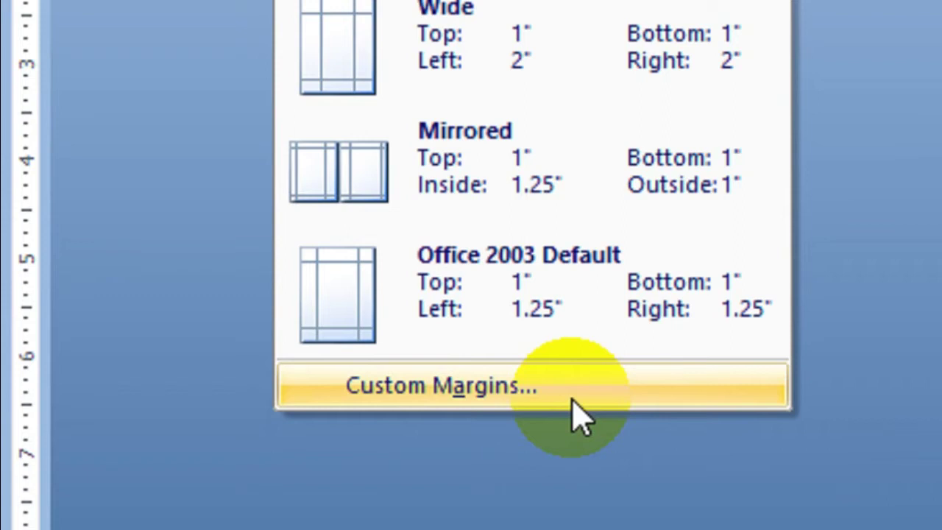
{"action": "left_click", "coordinate": [571, 398]}
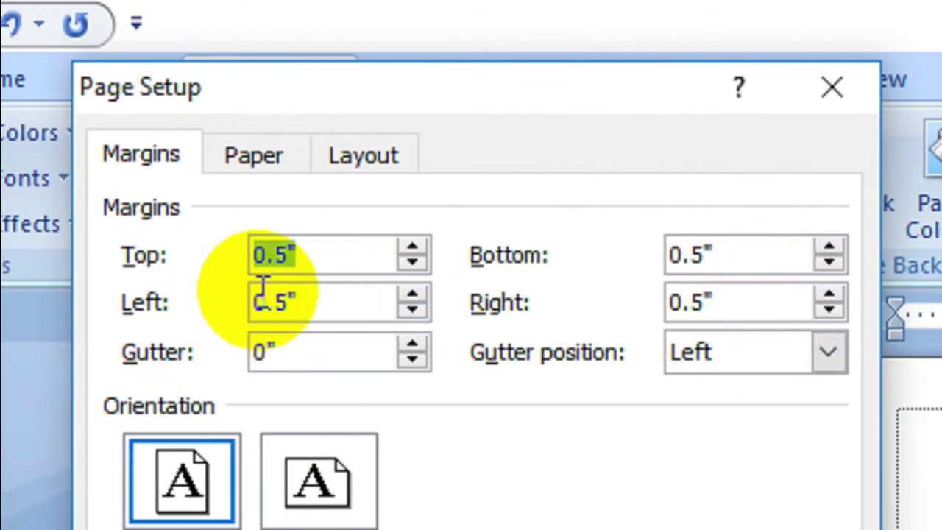
{"action": "left_click", "coordinate": [342, 255]}
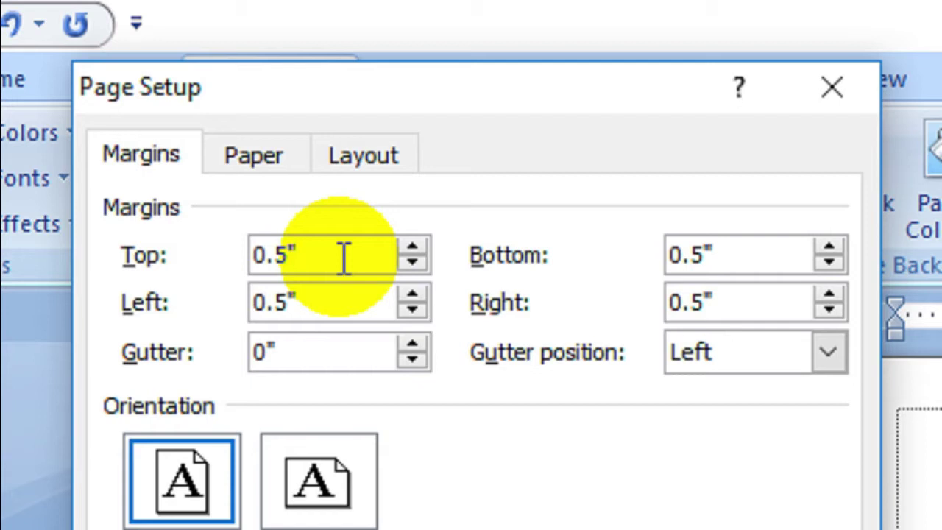
{"action": "left_click", "coordinate": [412, 250]}
{"action": "left_click", "coordinate": [412, 250]}
{"action": "left_click", "coordinate": [412, 250]}
{"action": "left_click", "coordinate": [412, 250]}
{"action": "left_click", "coordinate": [412, 251]}
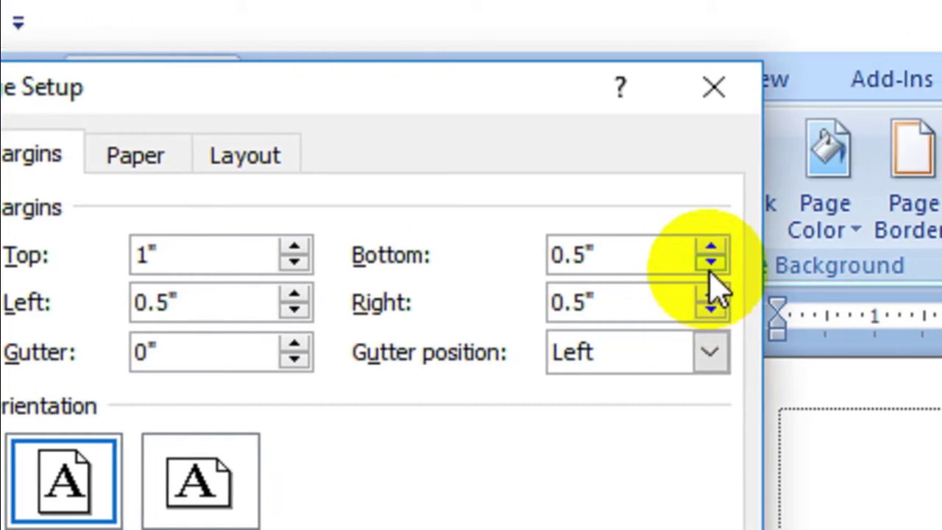
Set the bottom margin to 1", increase the right margin and apply the custom margins to the document
{"action": "left_click", "coordinate": [814, 249]}
{"action": "left_click", "coordinate": [813, 248]}
{"action": "left_click", "coordinate": [813, 249]}
{"action": "left_click", "coordinate": [814, 249]}
{"action": "left_click", "coordinate": [814, 249]}
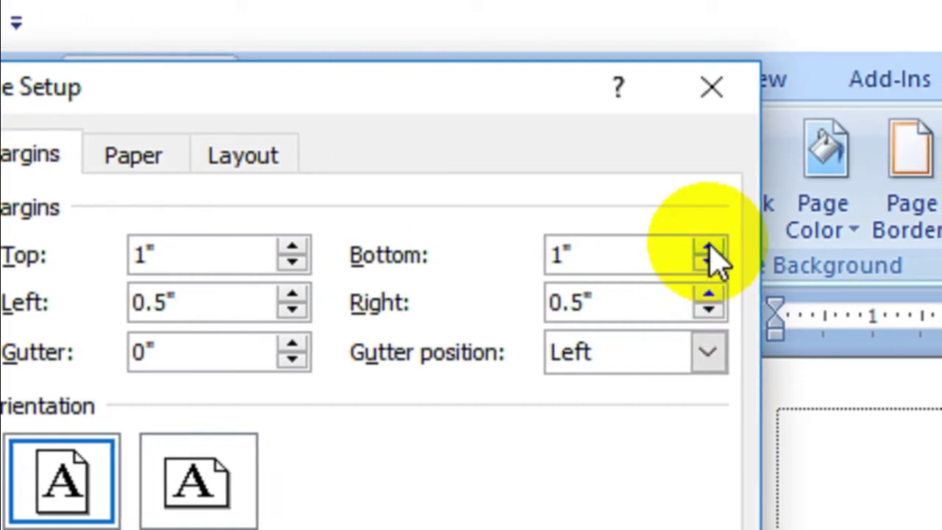
{"action": "left_click", "coordinate": [708, 295]}
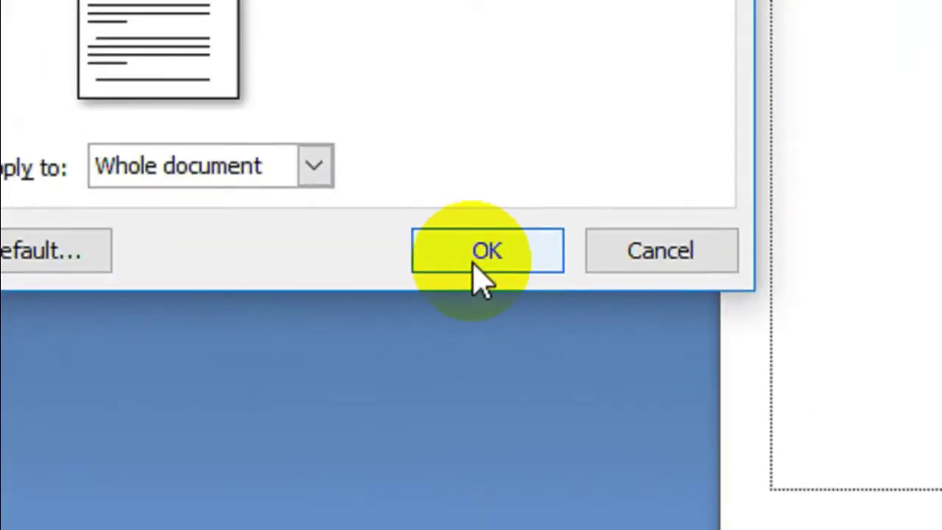
{"action": "left_click", "coordinate": [480, 278]}
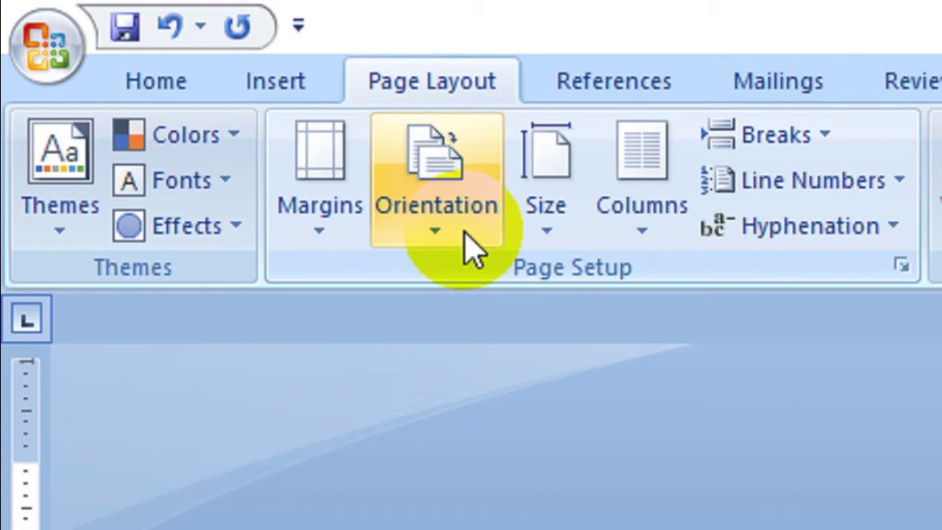
Change the page orientation to Landscape and switch it back to Portrait
{"action": "left_click", "coordinate": [471, 250]}
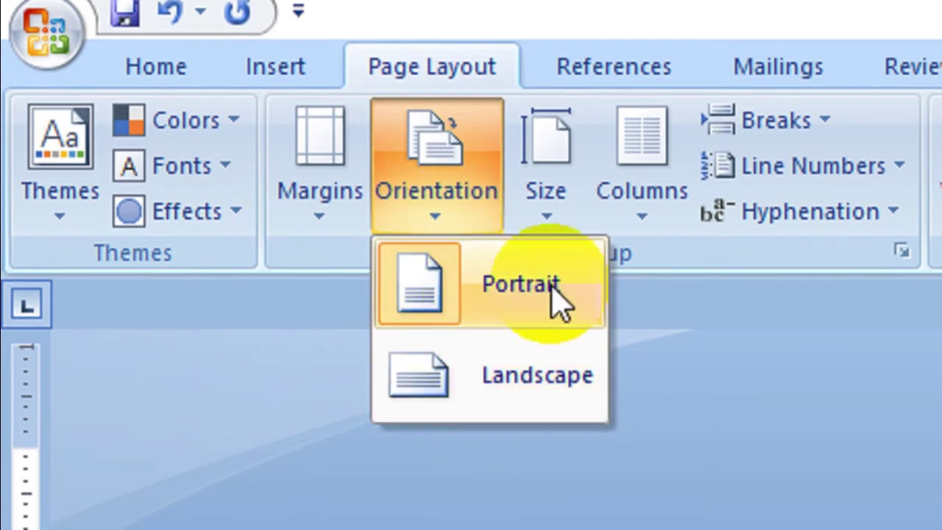
{"action": "left_click", "coordinate": [530, 393]}
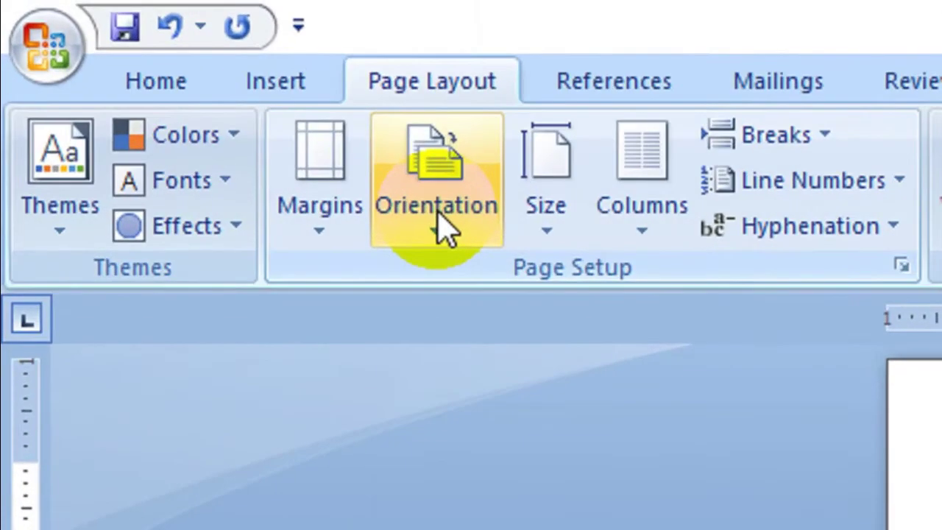
{"action": "left_click", "coordinate": [444, 227]}
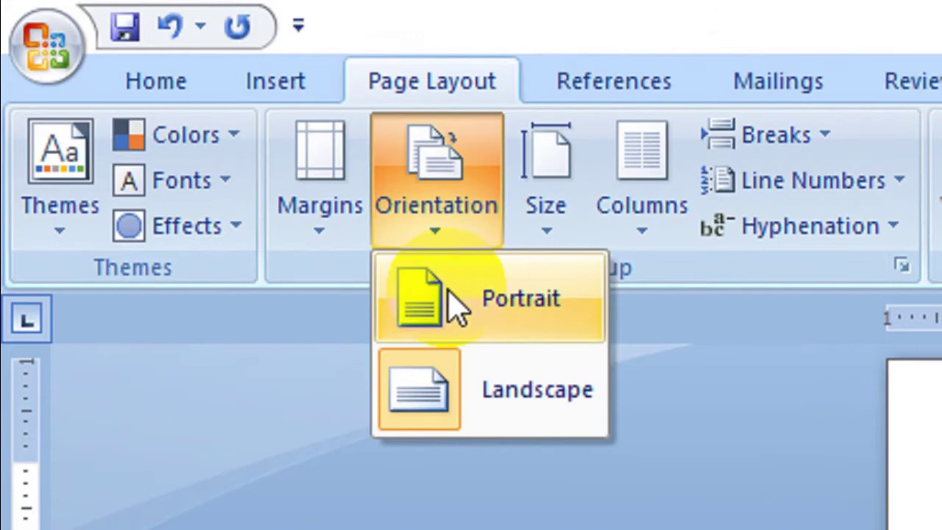
{"action": "left_click", "coordinate": [458, 305]}
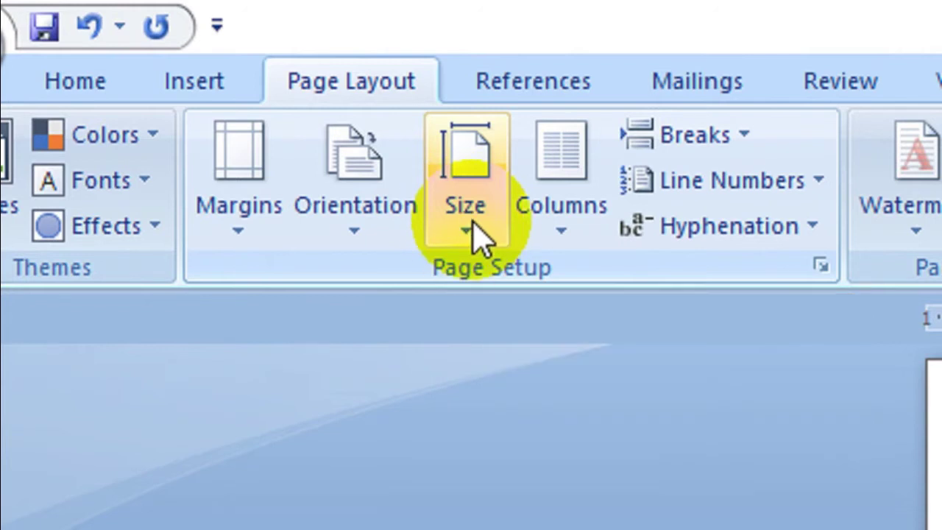
Set the paper size to Legal (8.5" x 14") and change it to A4 (8.27" x 11.69")
{"action": "left_click", "coordinate": [476, 234]}
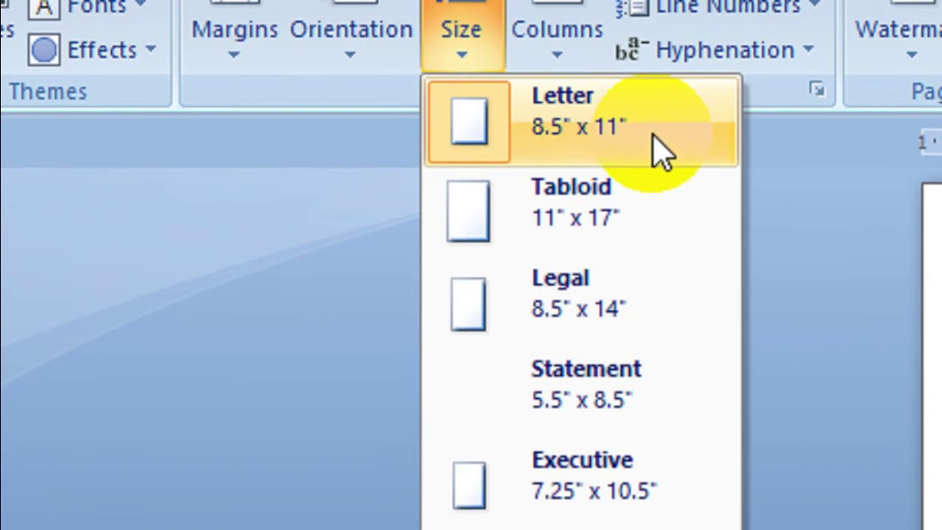
{"action": "left_click", "coordinate": [640, 321]}
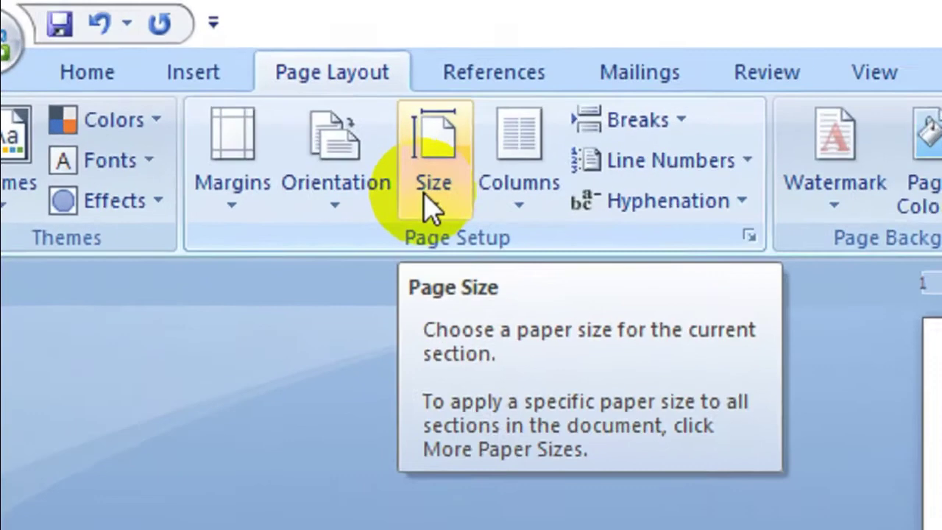
{"action": "left_click", "coordinate": [430, 208]}
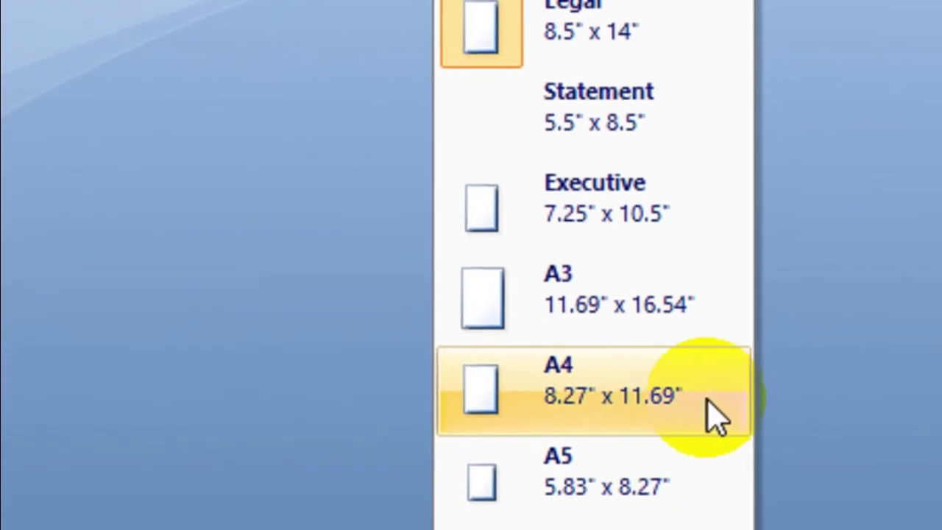
{"action": "left_click", "coordinate": [710, 405]}
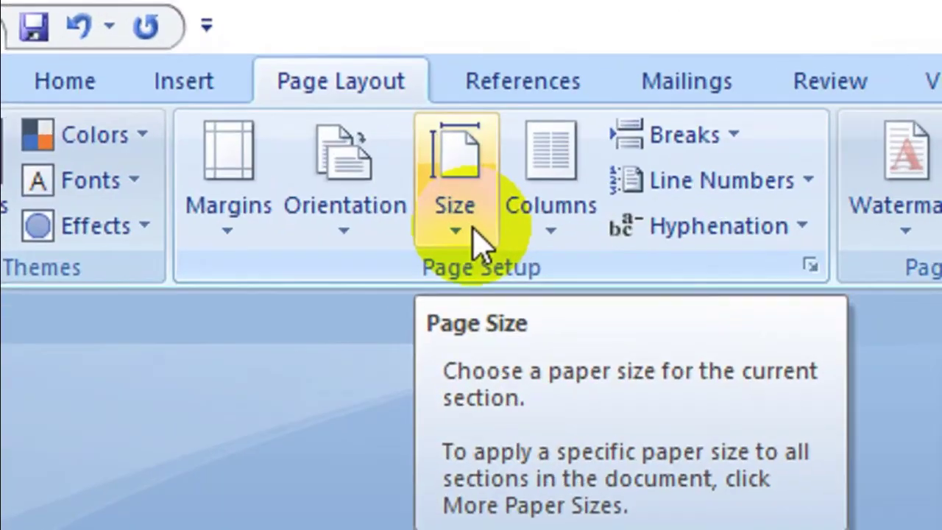
Define and apply a custom paper size with a width of 8" and a height of 12"
{"action": "left_click", "coordinate": [473, 231]}
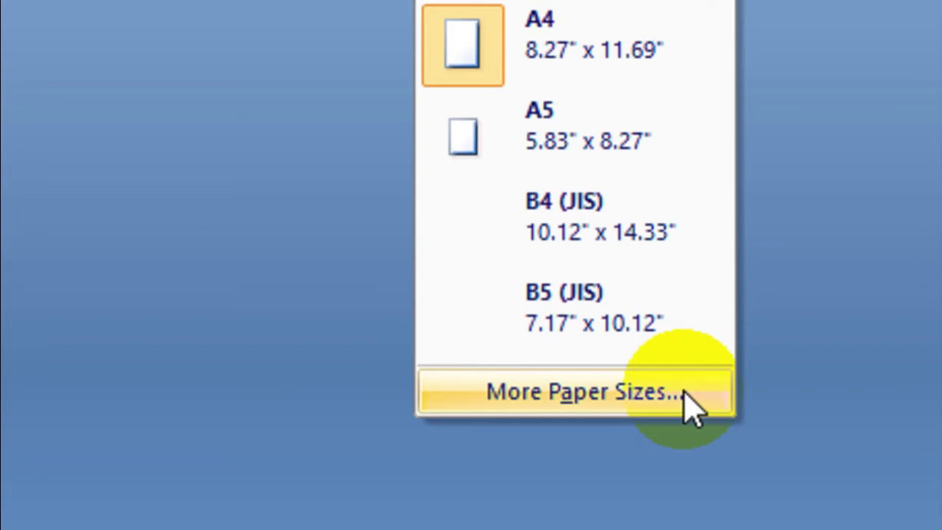
{"action": "left_click", "coordinate": [688, 401]}
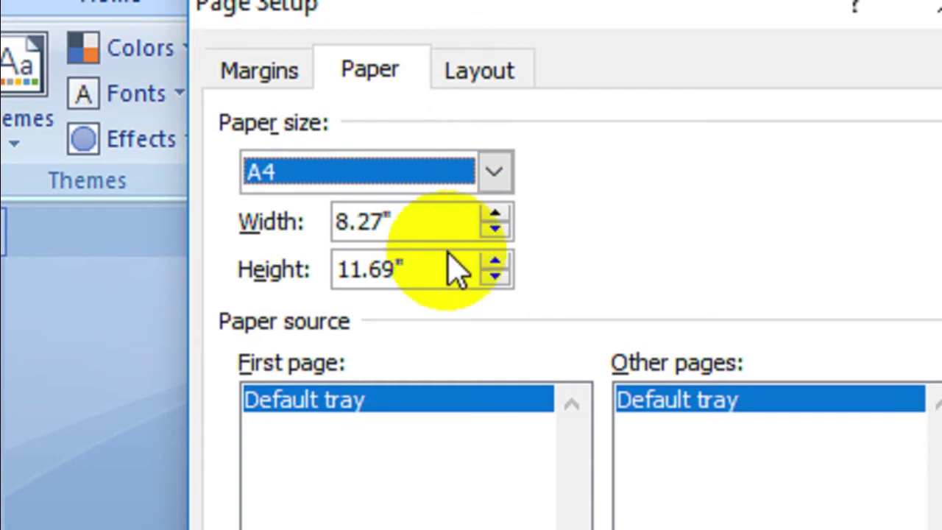
{"action": "left_click", "coordinate": [496, 231]}
{"action": "left_click", "coordinate": [495, 231]}
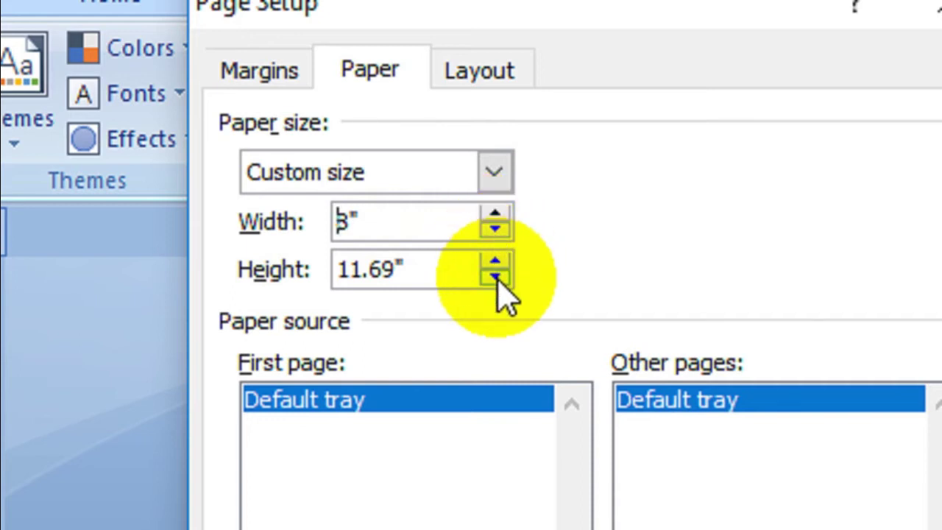
{"action": "left_click", "coordinate": [496, 261]}
{"action": "left_click", "coordinate": [496, 261]}
{"action": "left_click", "coordinate": [495, 261]}
{"action": "left_click", "coordinate": [498, 262]}
{"action": "left_click", "coordinate": [444, 214]}
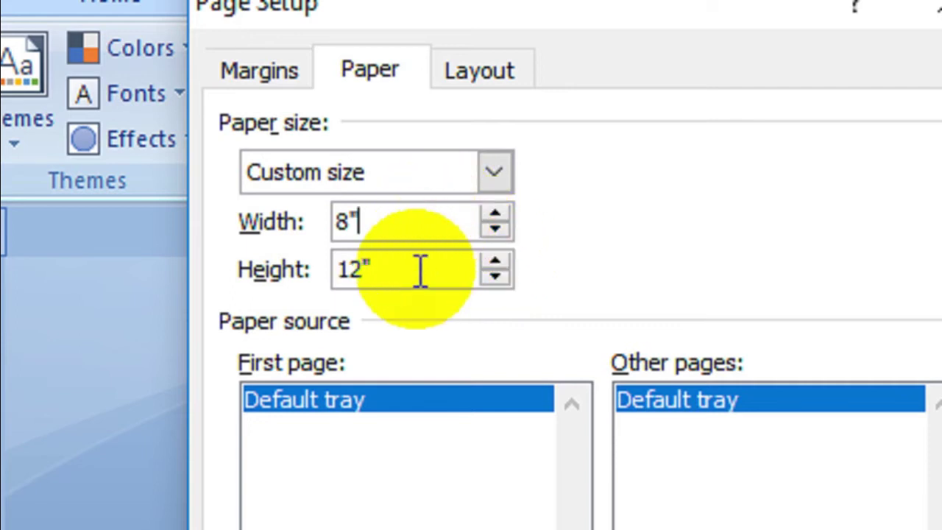
{"action": "left_click", "coordinate": [419, 271]}
{"action": "left_click", "coordinate": [420, 227]}
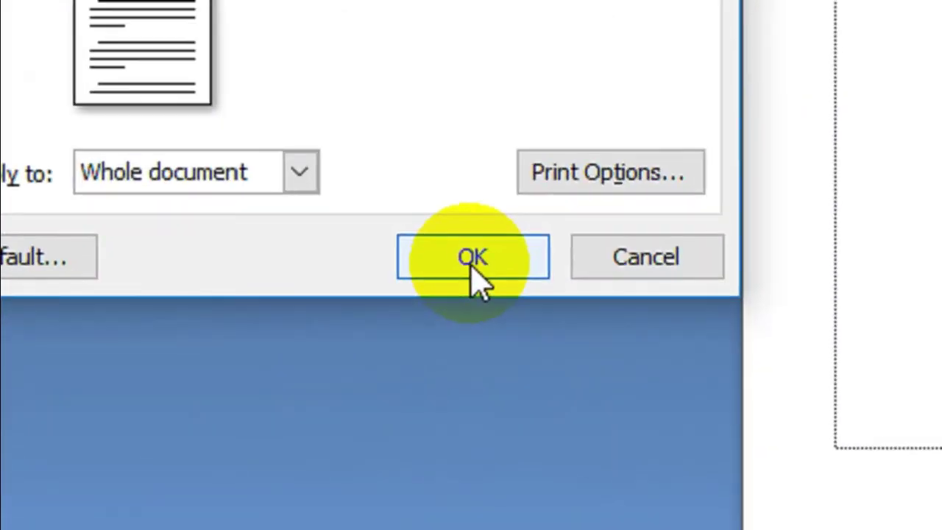
{"action": "left_click", "coordinate": [472, 263]}
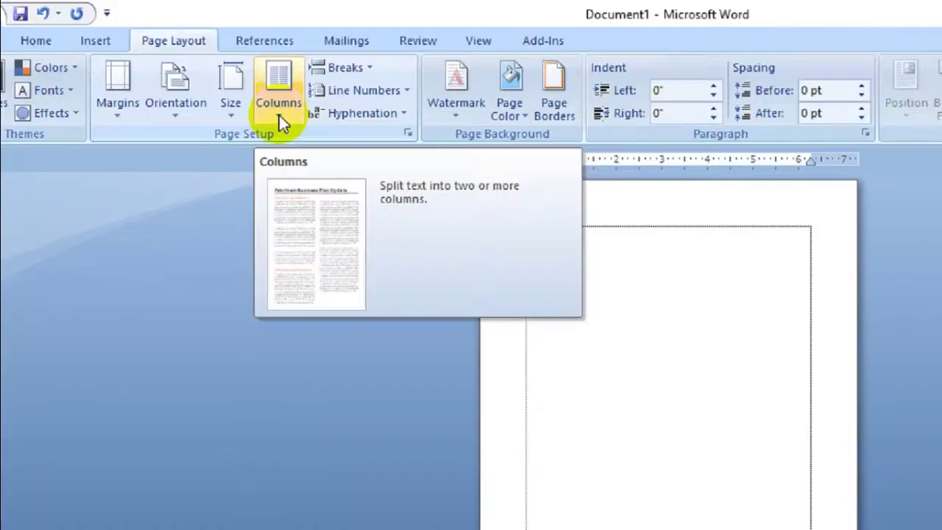
Try the Two, Three, Left and Right column presets on the page, one after another
{"action": "left_click", "coordinate": [215, 76]}
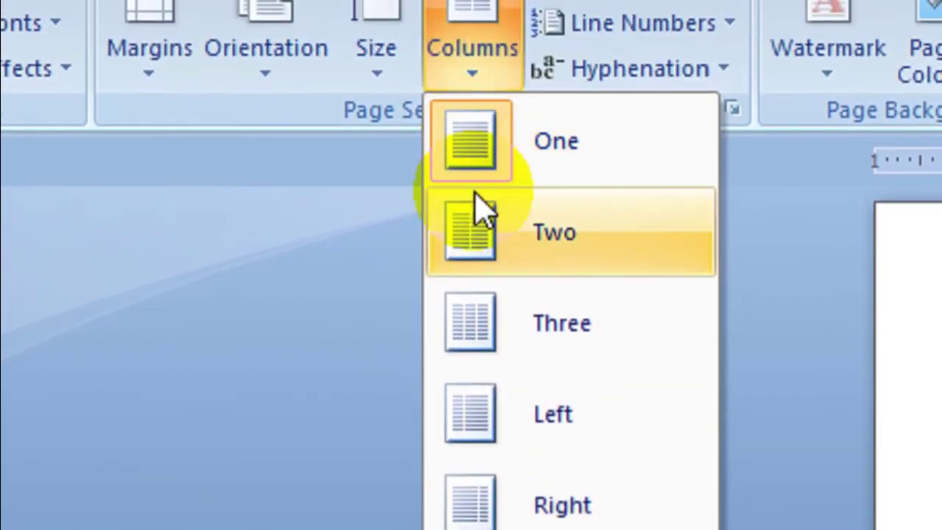
{"action": "left_click", "coordinate": [471, 234]}
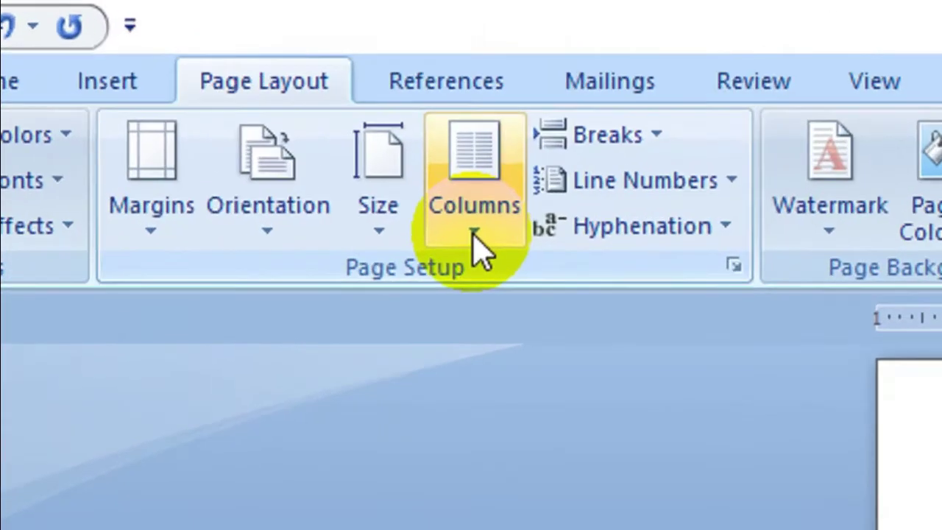
{"action": "left_click", "coordinate": [214, 74]}
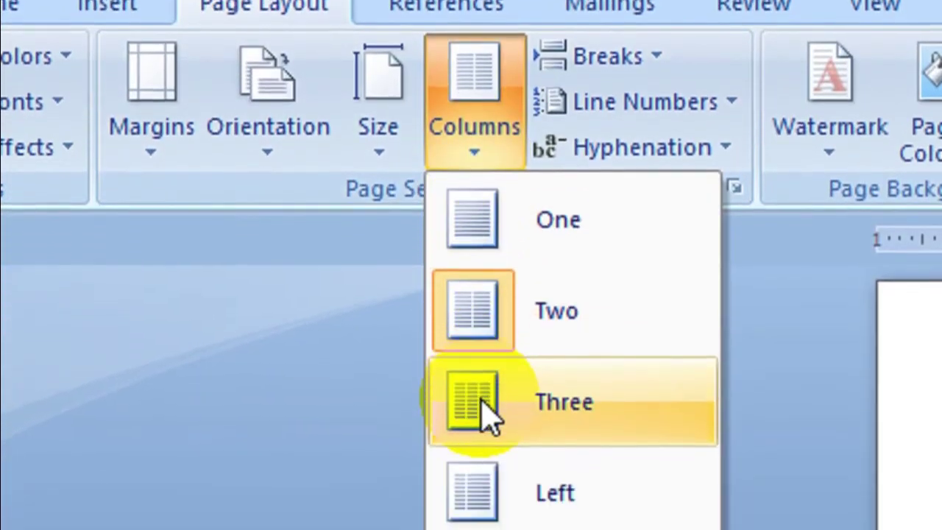
{"action": "left_click", "coordinate": [482, 408]}
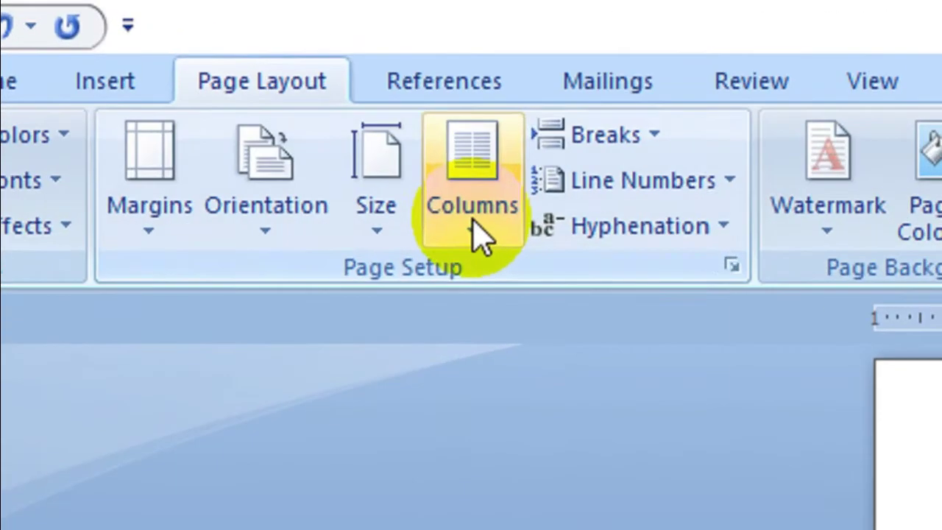
{"action": "left_click", "coordinate": [216, 78]}
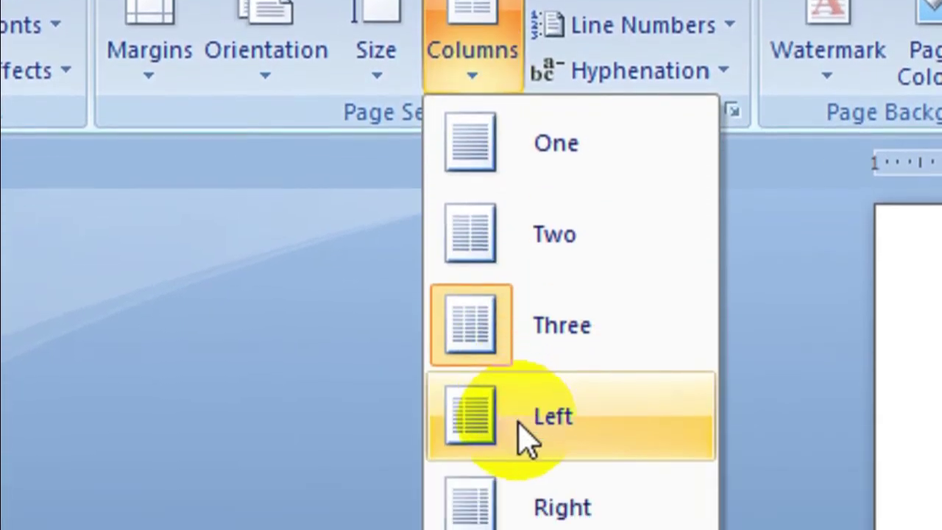
{"action": "left_click", "coordinate": [572, 529]}
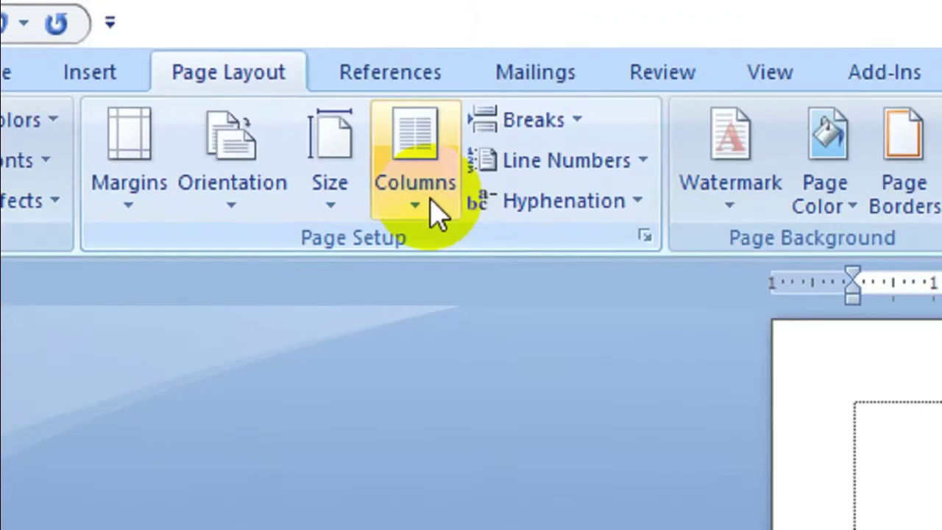
{"action": "left_click", "coordinate": [221, 76]}
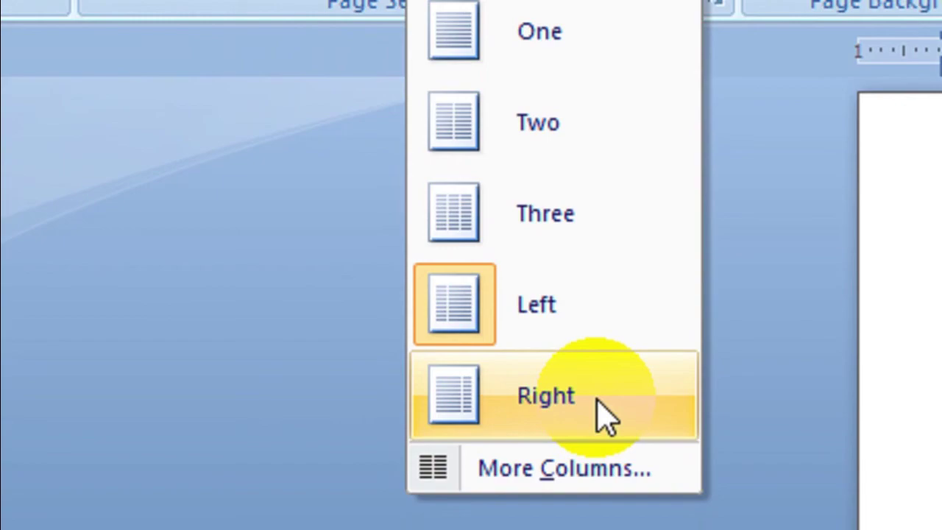
{"action": "left_click", "coordinate": [605, 417]}
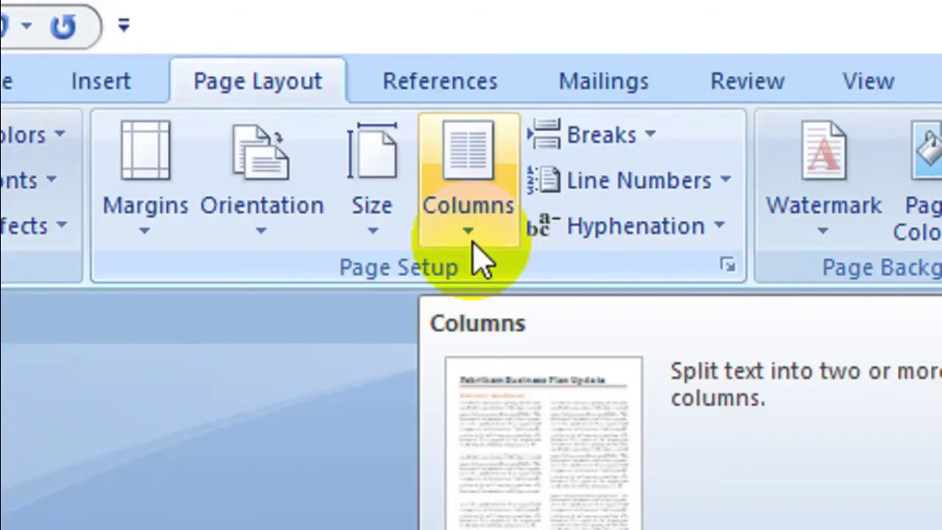
Divide the whole document into 5 columns of equal width
{"action": "left_click", "coordinate": [216, 78]}
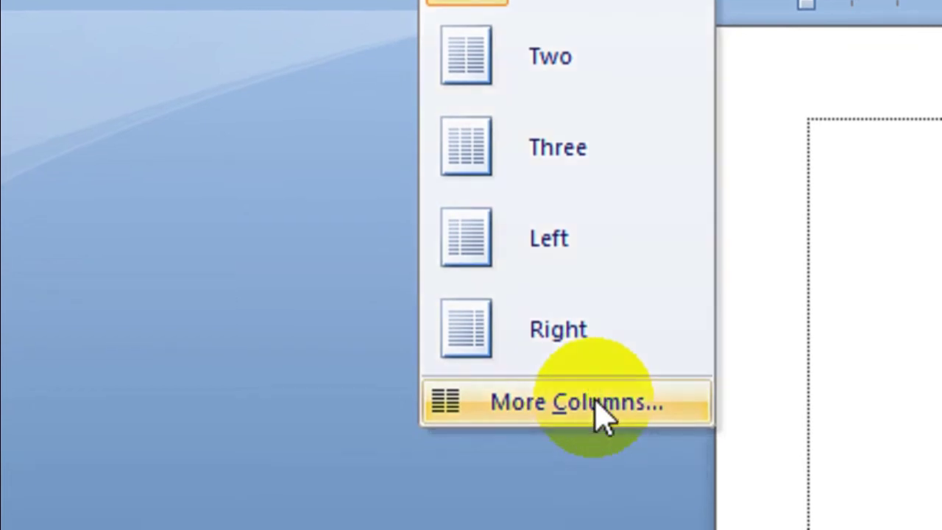
{"action": "left_click", "coordinate": [588, 402]}
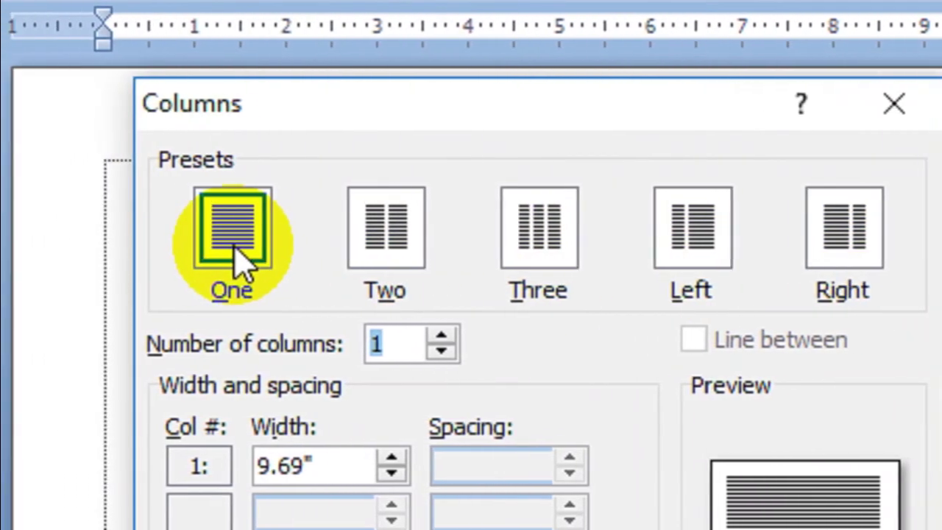
{"action": "left_click", "coordinate": [543, 265]}
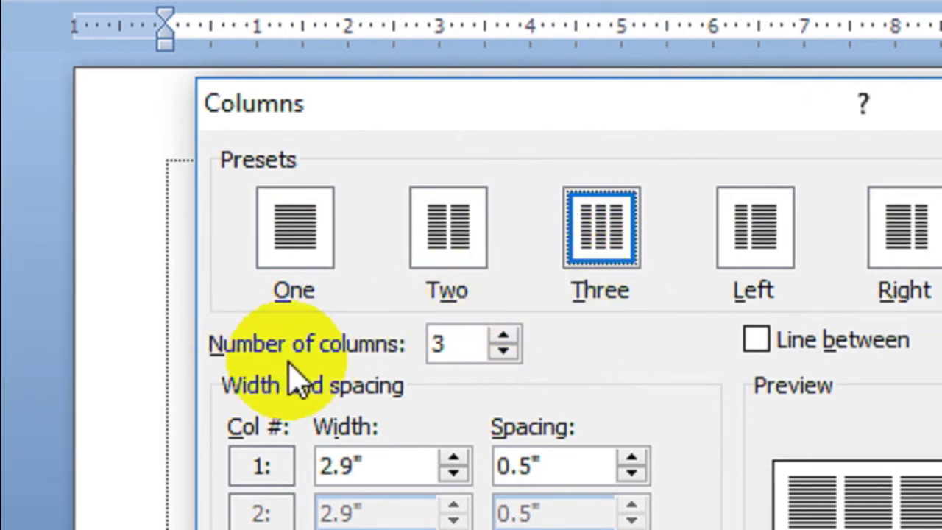
{"action": "left_click", "coordinate": [504, 337]}
{"action": "left_click", "coordinate": [504, 337]}
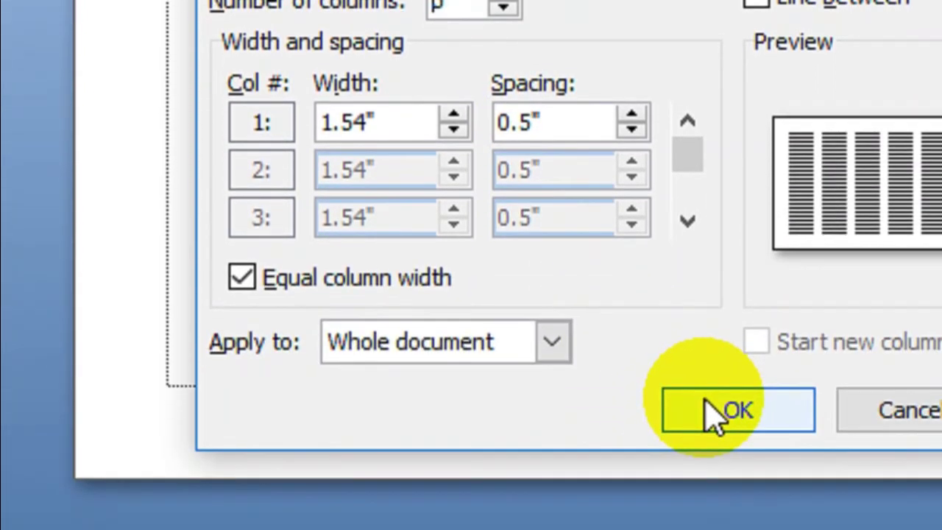
{"action": "left_click", "coordinate": [712, 412]}
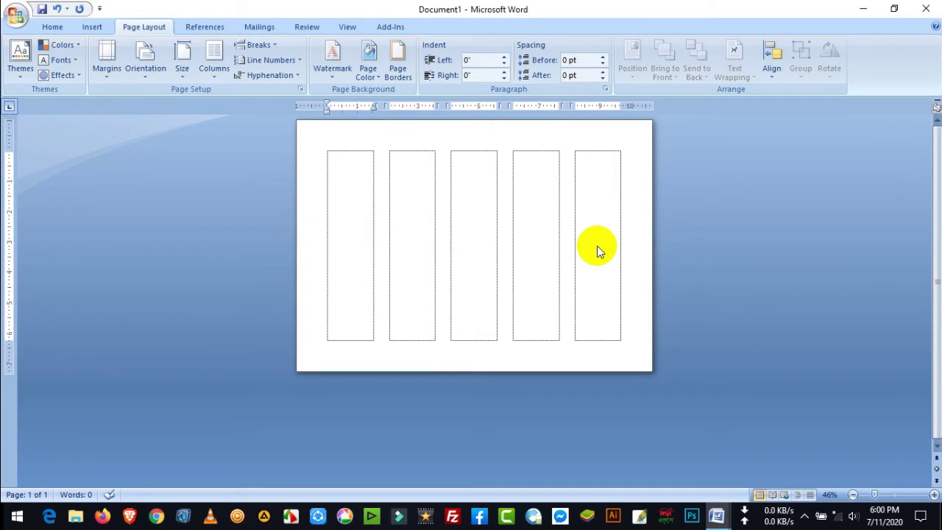
Reduce the spacing between the five columns to 0.3" for the whole document
{"action": "left_click", "coordinate": [215, 76]}
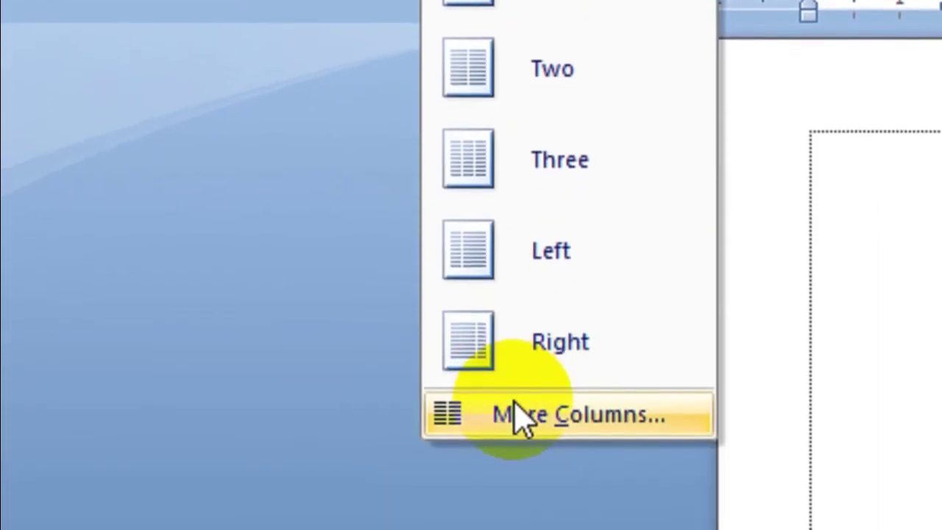
{"action": "left_click", "coordinate": [522, 417]}
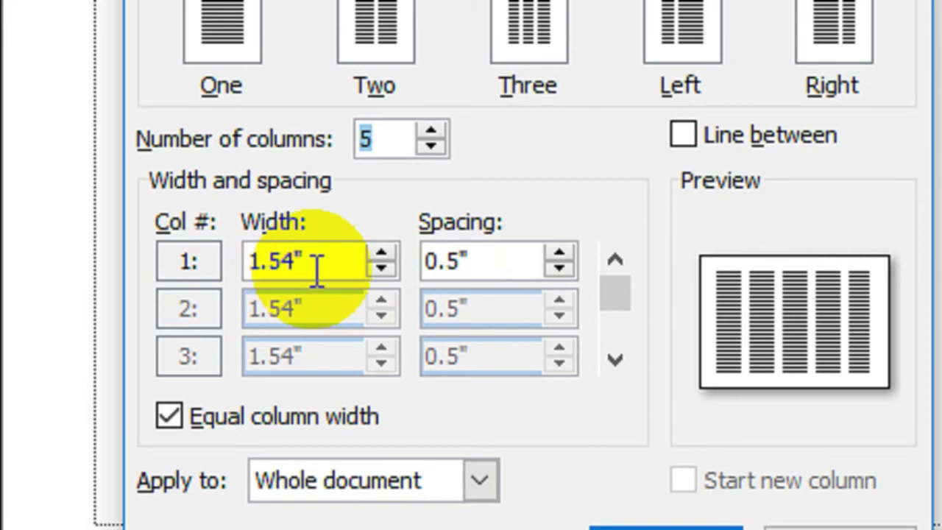
{"action": "left_click", "coordinate": [560, 270]}
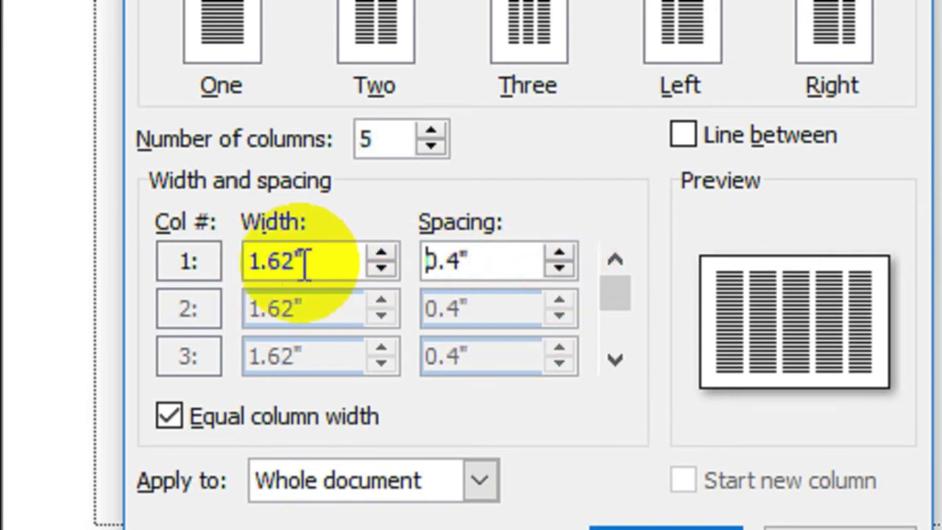
{"action": "left_click", "coordinate": [560, 270]}
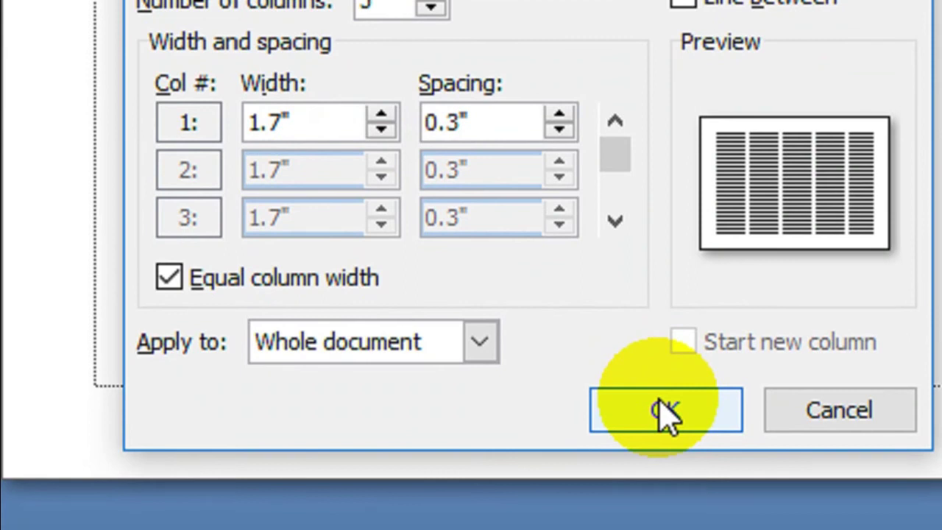
{"action": "left_click", "coordinate": [666, 410]}
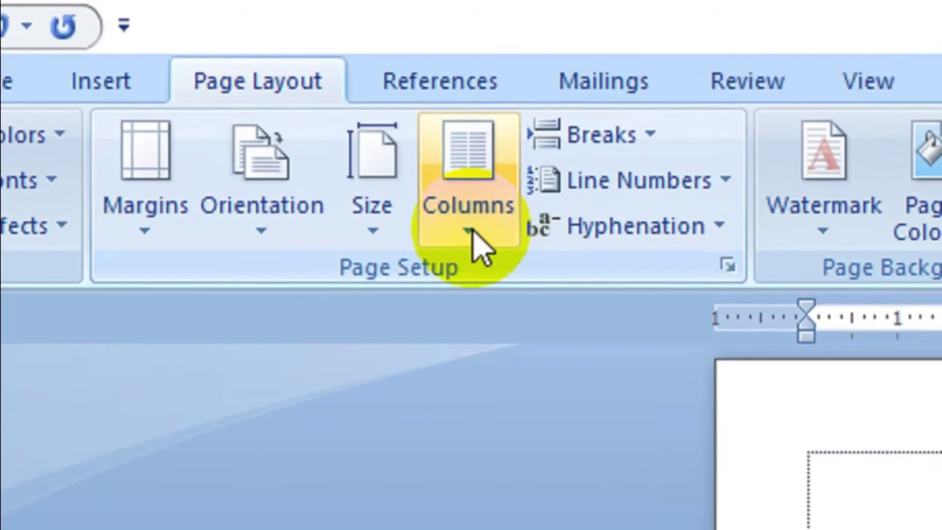
Increase the spacing between the five columns to 1" and apply it to the whole document
{"action": "left_click", "coordinate": [215, 73]}
{"action": "left_click", "coordinate": [506, 406]}
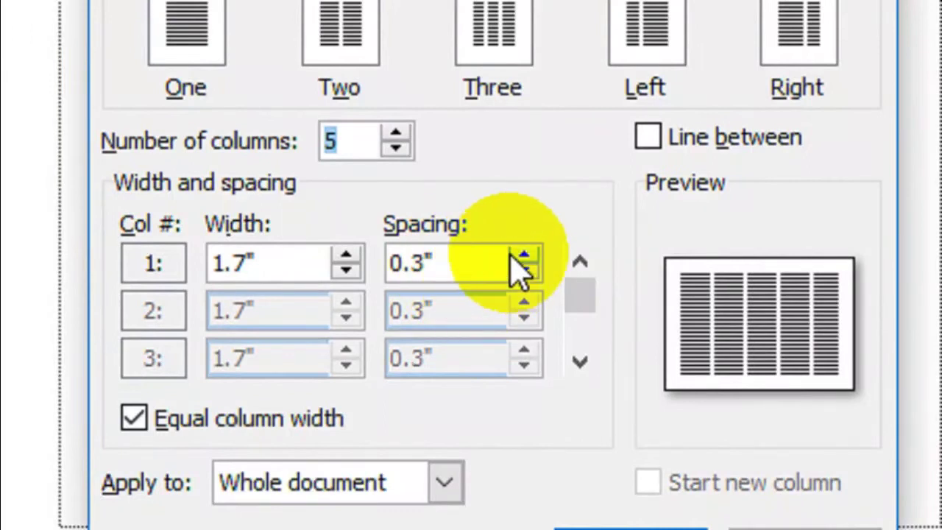
{"action": "left_click", "coordinate": [482, 249]}
{"action": "left_click", "coordinate": [524, 256]}
{"action": "left_click", "coordinate": [523, 256]}
{"action": "left_click", "coordinate": [524, 256]}
{"action": "left_click", "coordinate": [524, 256]}
{"action": "left_click", "coordinate": [524, 256]}
{"action": "left_click", "coordinate": [524, 257]}
{"action": "left_click", "coordinate": [524, 257]}
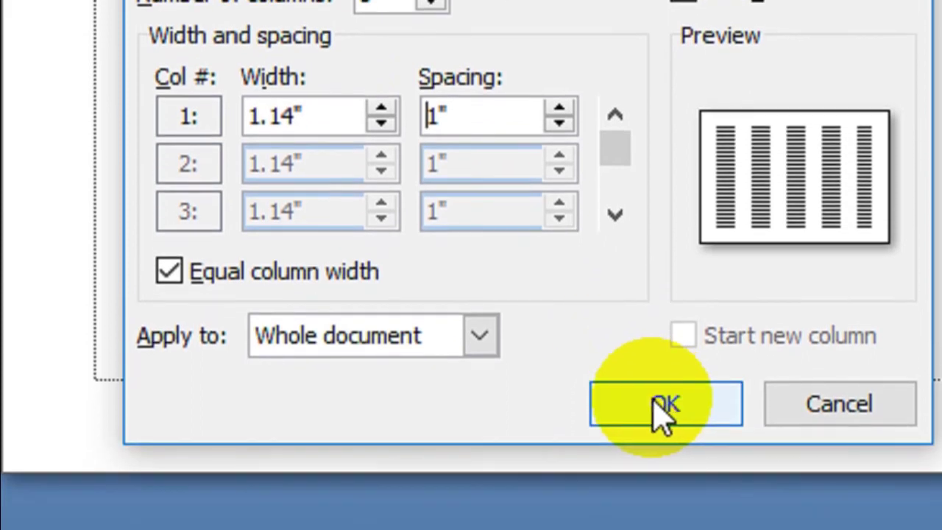
{"action": "left_click", "coordinate": [658, 412]}
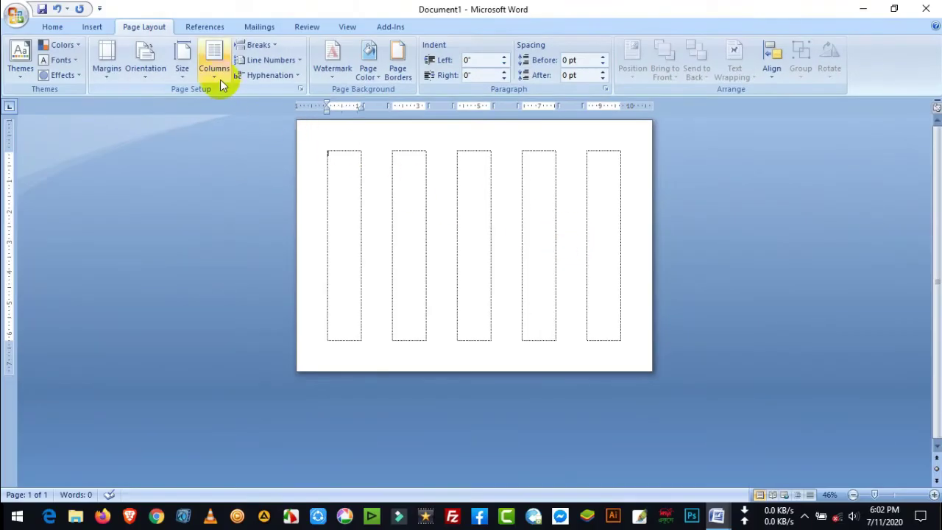
Set the spacing between the five columns to 0.5" and apply it to the whole document
{"action": "left_click", "coordinate": [215, 67]}
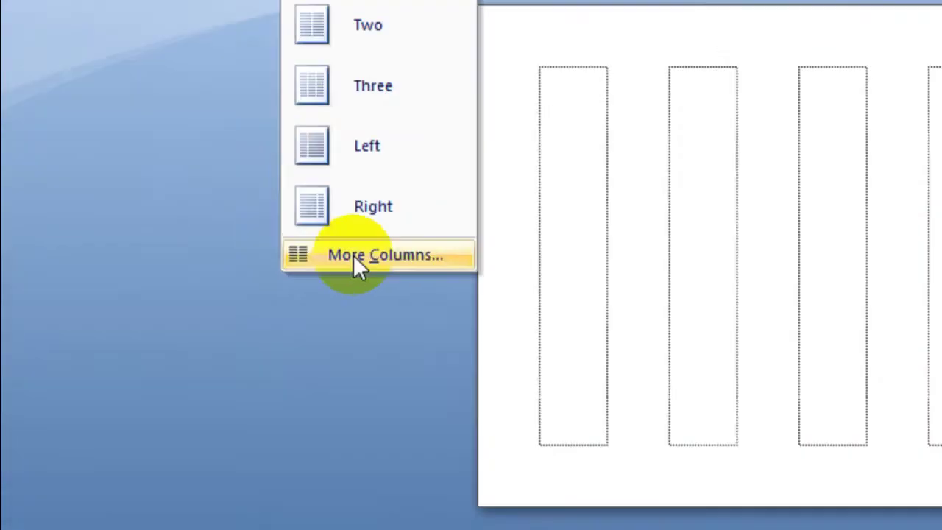
{"action": "left_click", "coordinate": [251, 244]}
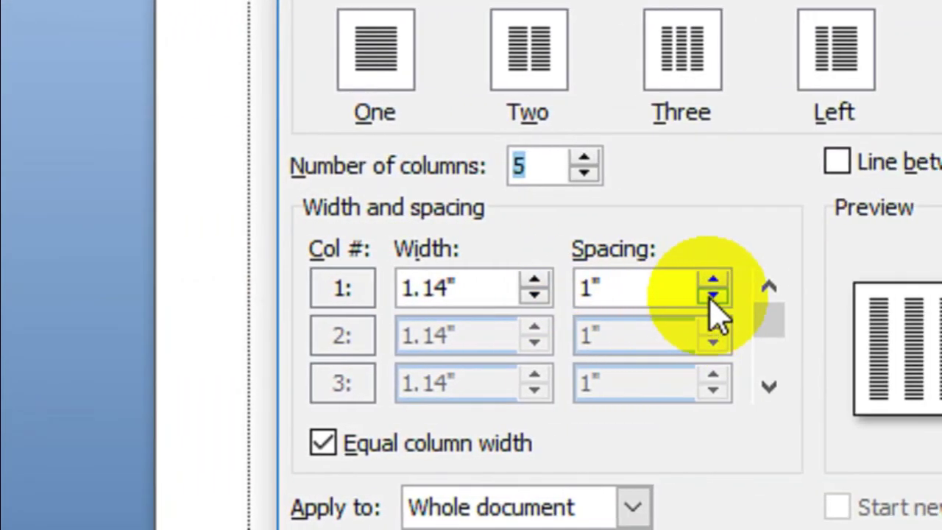
{"action": "left_click", "coordinate": [711, 294]}
{"action": "left_click", "coordinate": [712, 295]}
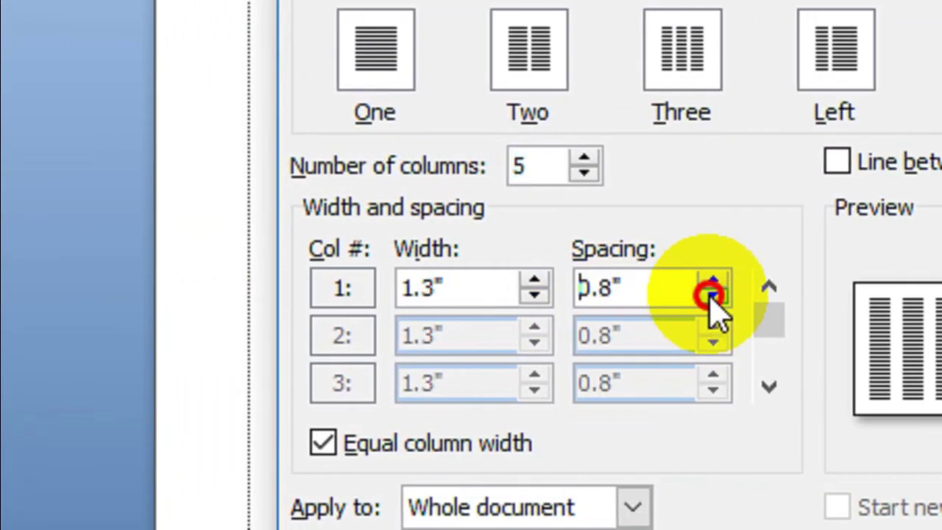
{"action": "left_click", "coordinate": [711, 296]}
{"action": "left_click", "coordinate": [712, 296]}
{"action": "left_click", "coordinate": [711, 295]}
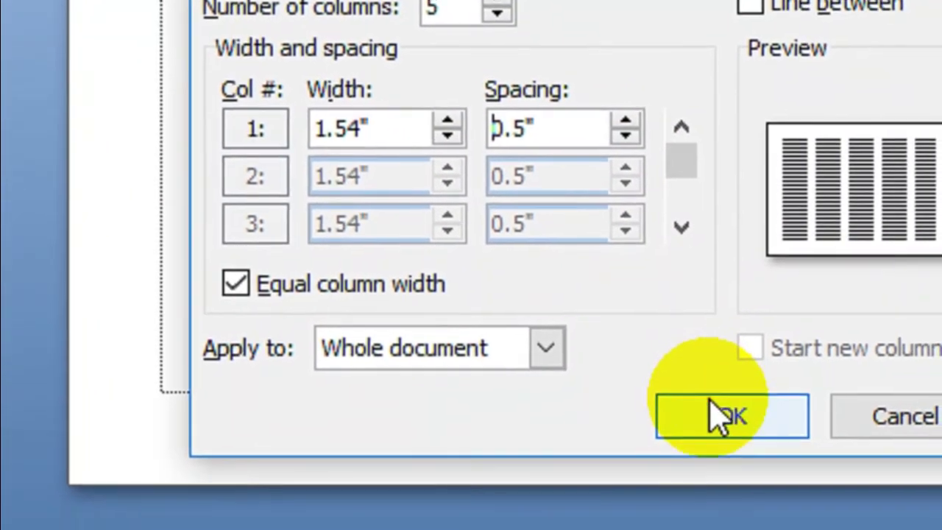
{"action": "left_click", "coordinate": [724, 416]}
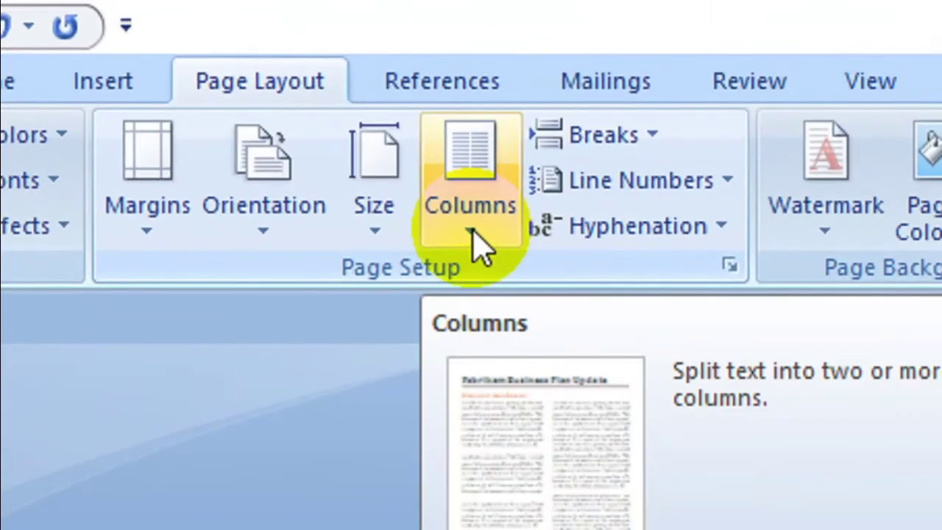
Apply the Two column preset from the blank line below the subtitle onward, using the This point forward option
{"action": "left_click", "coordinate": [475, 240]}
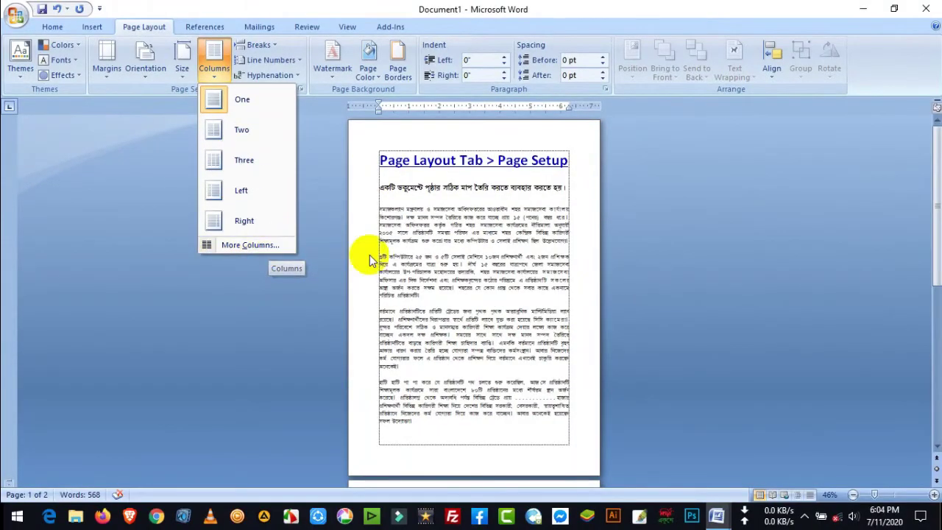
{"action": "left_click", "coordinate": [442, 247]}
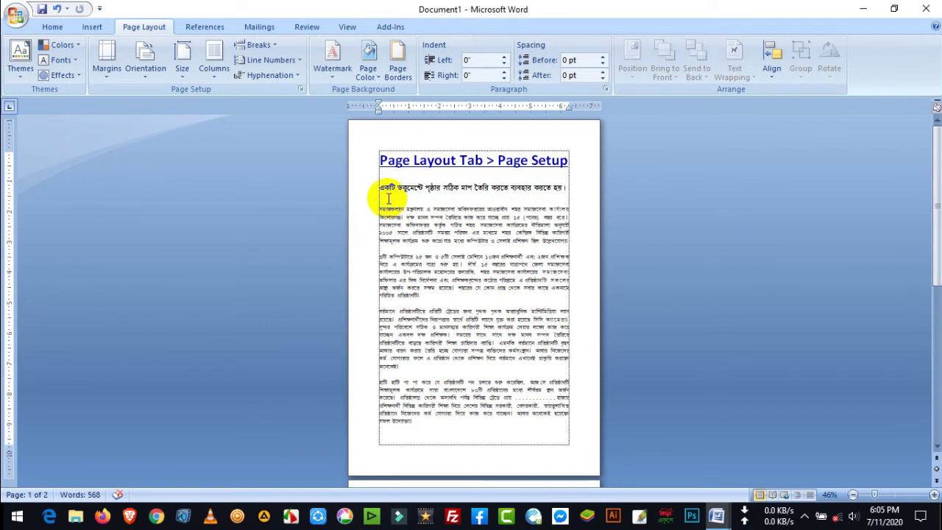
{"action": "left_click", "coordinate": [216, 80]}
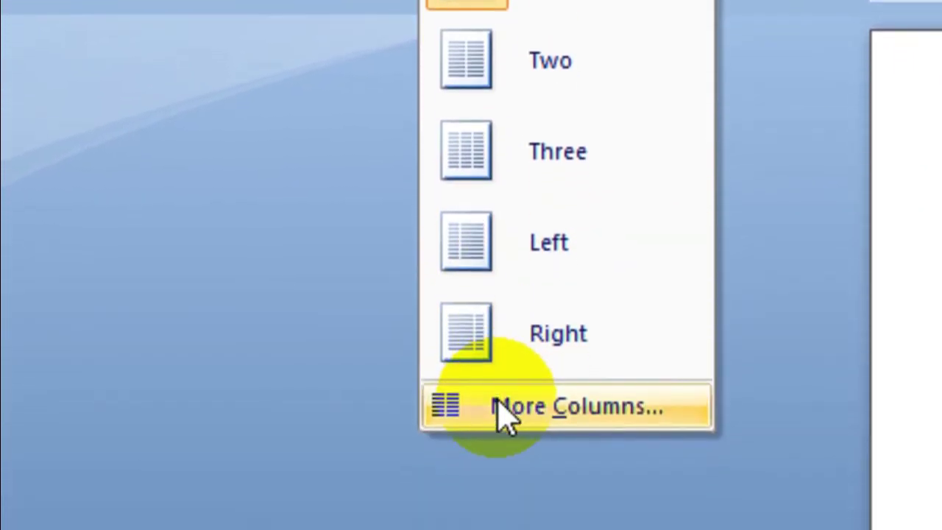
{"action": "left_click", "coordinate": [500, 515]}
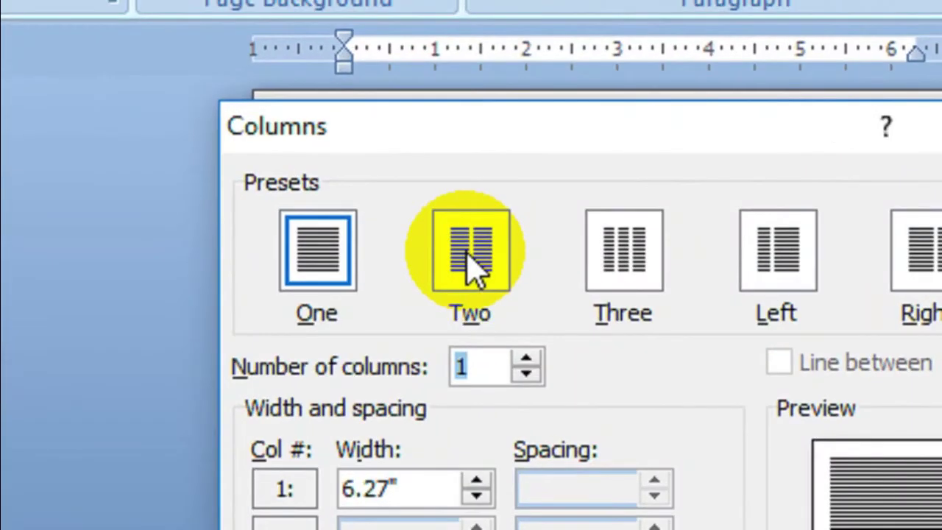
{"action": "left_click", "coordinate": [438, 194]}
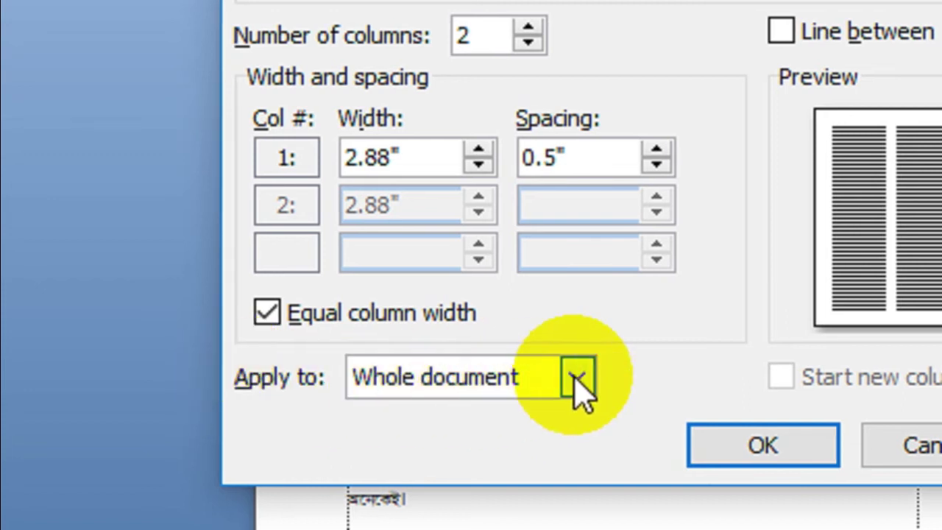
{"action": "left_click", "coordinate": [576, 379]}
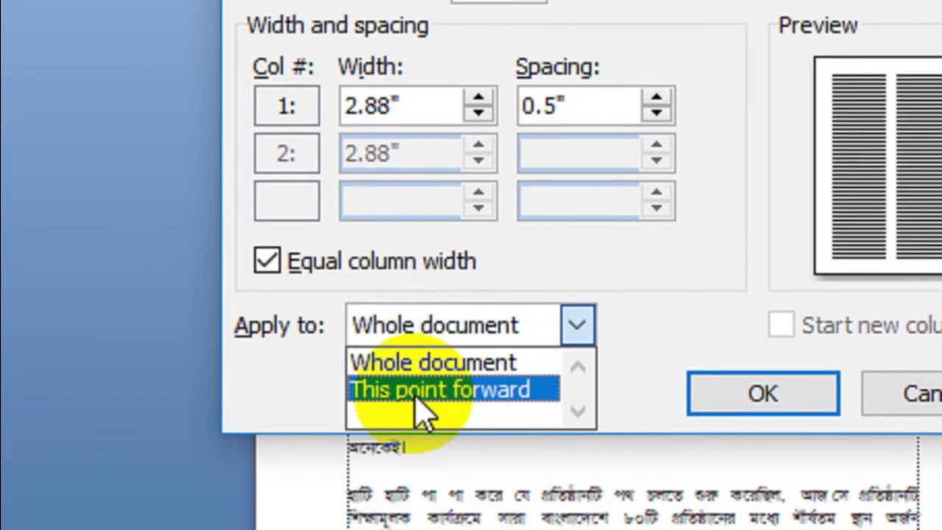
{"action": "left_click", "coordinate": [546, 399]}
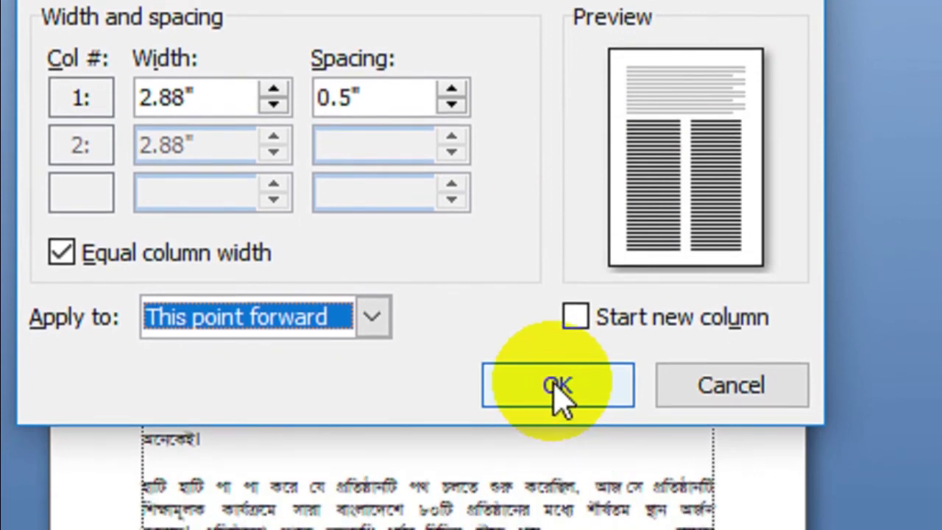
{"action": "left_click", "coordinate": [557, 387]}
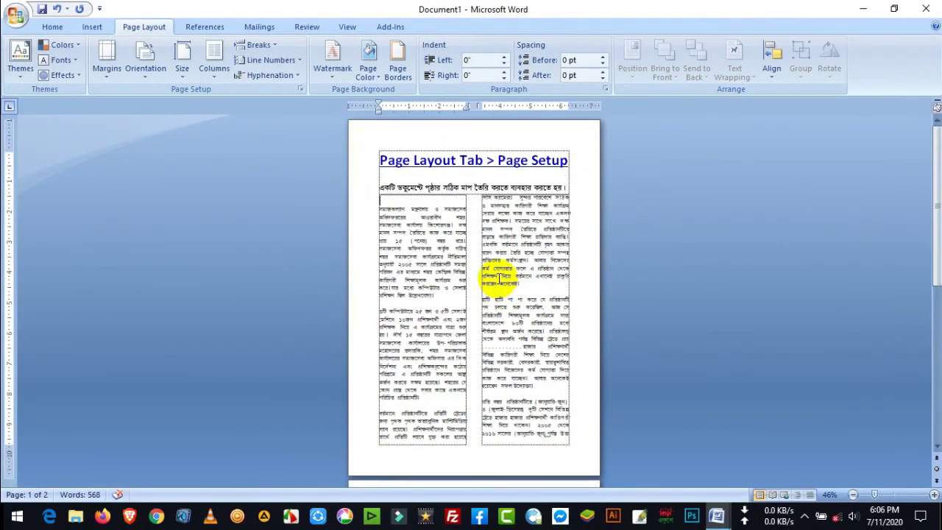
Insert a column break after "It seba" on the third page and enter "Computer" in the second column
{"action": "scroll", "coordinate": [500, 278], "scroll_direction": "down", "scroll_amount": 8}
{"action": "scroll", "coordinate": [497, 283], "scroll_direction": "down", "scroll_amount": 5}
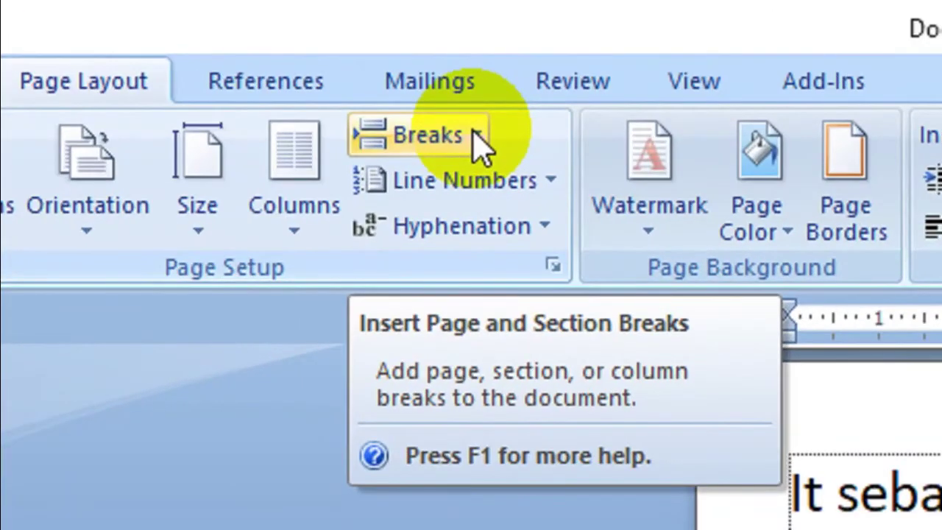
{"action": "left_click", "coordinate": [478, 142]}
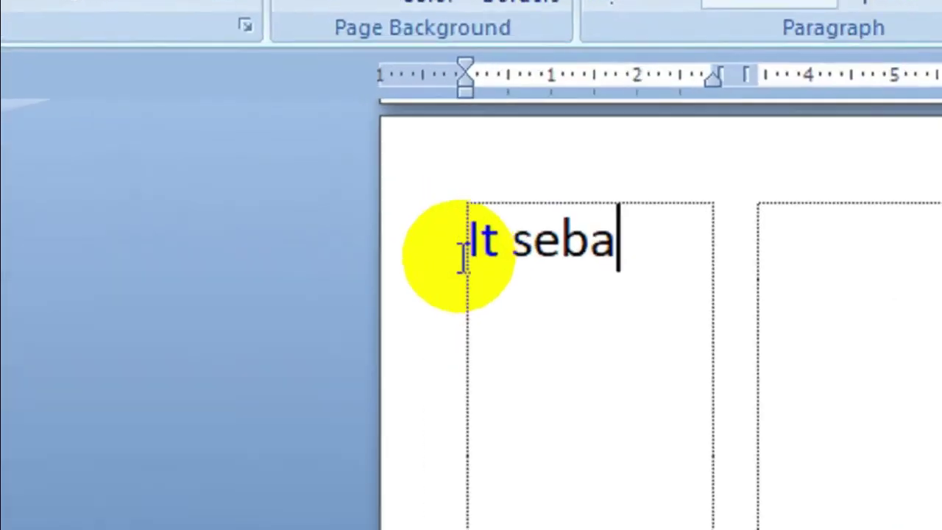
{"action": "left_click_drag", "start_coordinate": [463, 257], "coordinate": [521, 242]}
{"action": "left_click", "coordinate": [657, 245]}
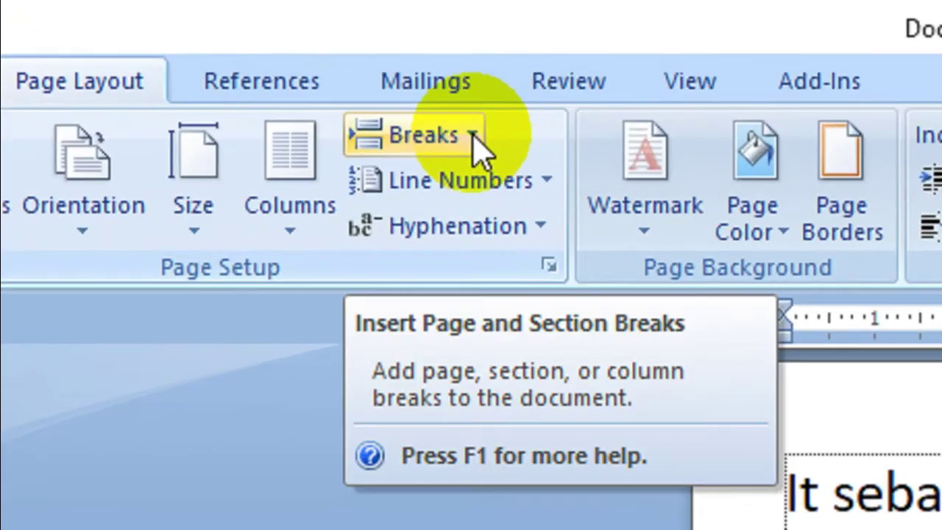
{"action": "left_click", "coordinate": [324, 67]}
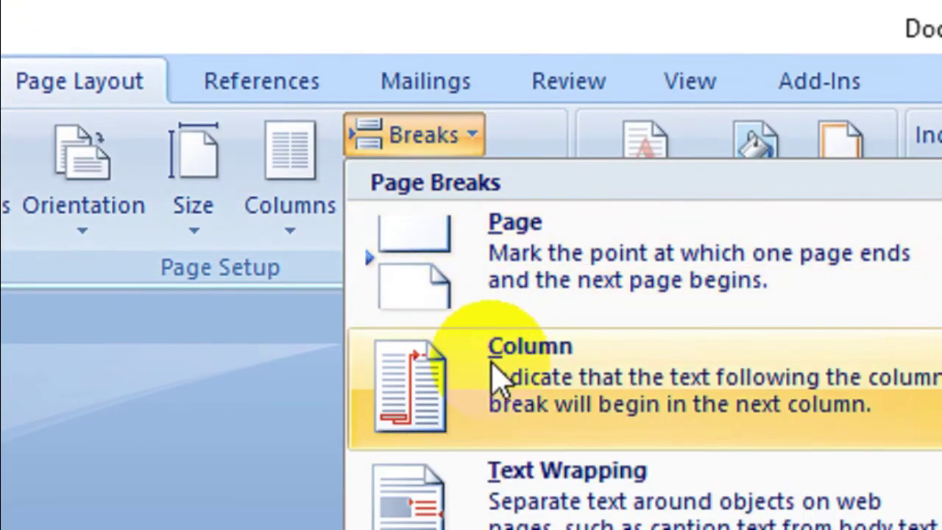
{"action": "left_click", "coordinate": [615, 387]}
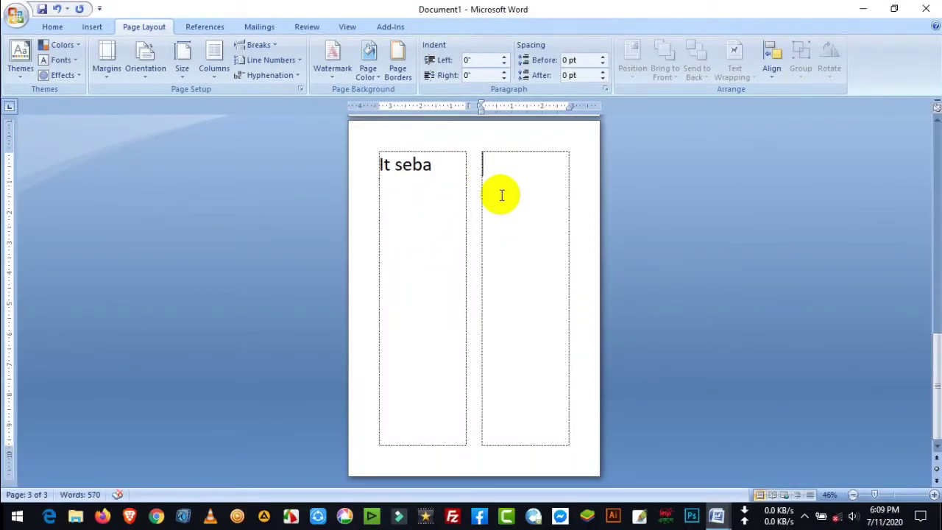
{"action": "type", "text": "Computer"}
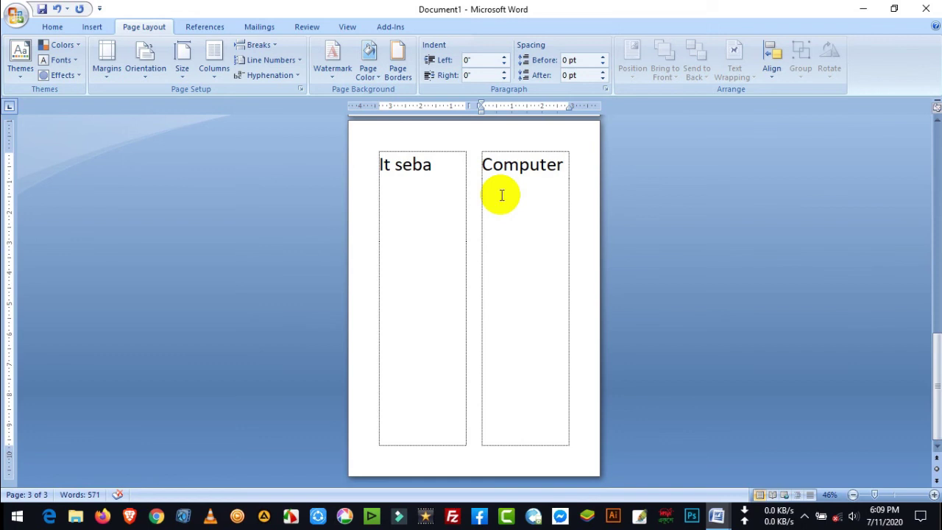
Insert column breaks before "seba" on the third page to push the text after "It" into the next column
{"action": "mouse_move", "coordinate": [394, 164]}
{"action": "left_mouse_down"}
{"action": "mouse_move", "coordinate": [431, 163]}
{"action": "mouse_move", "coordinate": [379, 164]}
{"action": "left_mouse_up"}
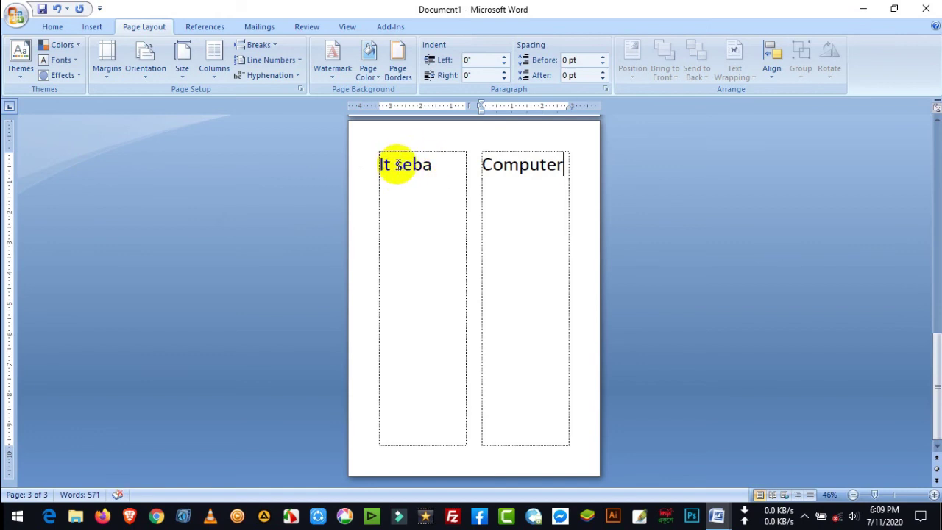
{"action": "left_click", "coordinate": [393, 164]}
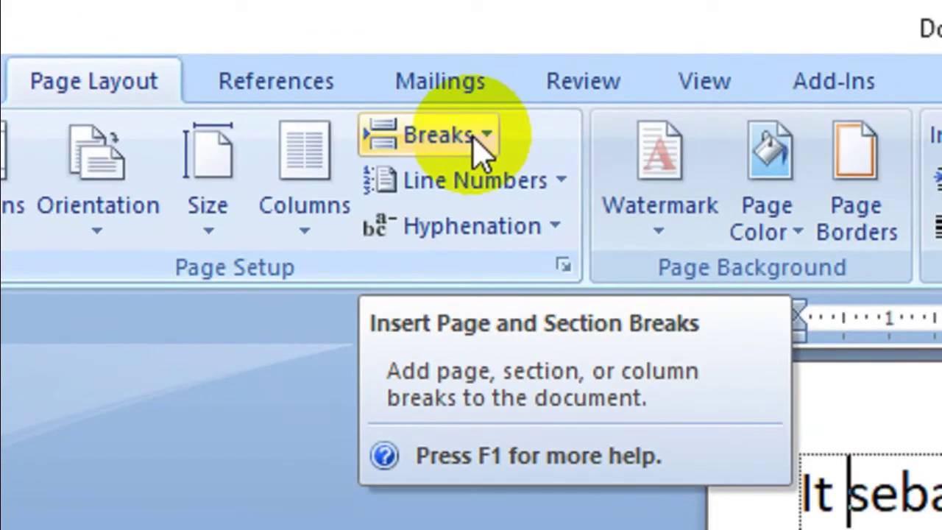
{"action": "left_click", "coordinate": [270, 47]}
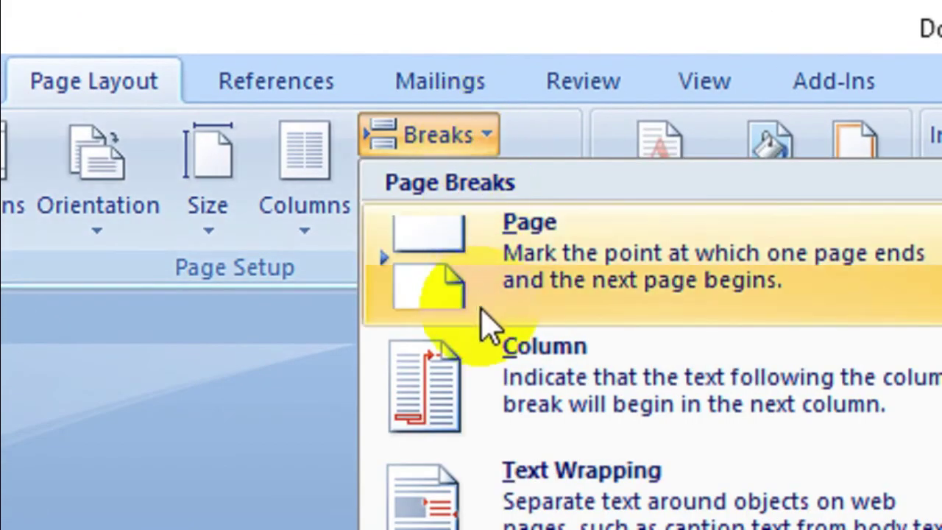
{"action": "left_click", "coordinate": [513, 415]}
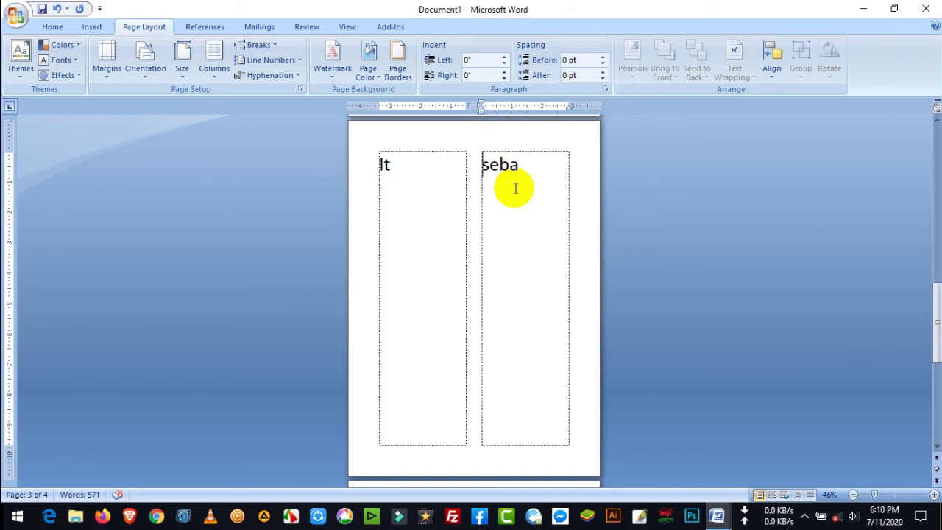
{"action": "key", "text": "ctrl+shift+Return"}
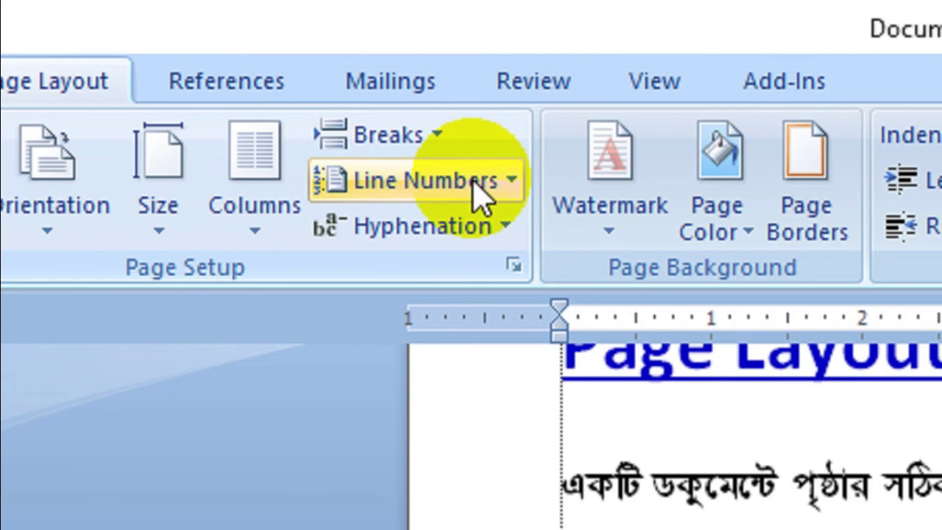
Apply Continuous line numbering to the document and check the numbers across both pages
{"action": "left_click", "coordinate": [478, 193]}
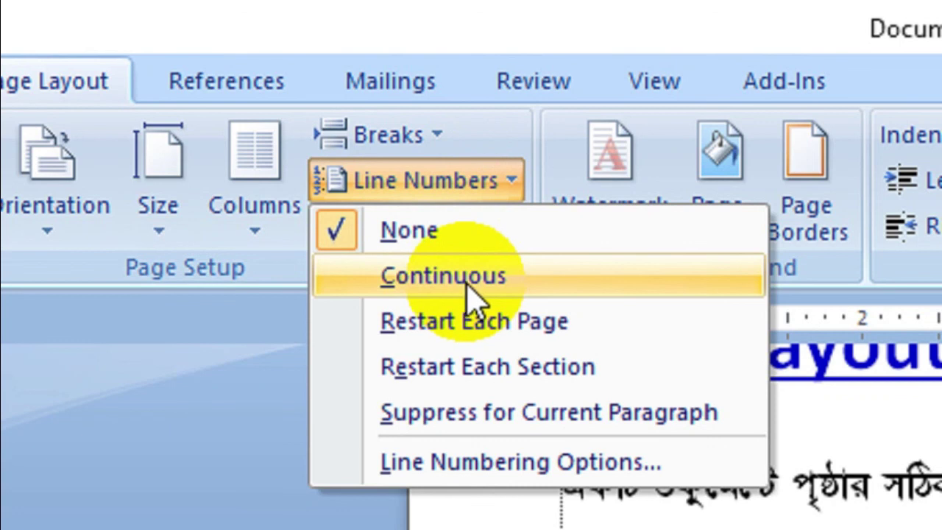
{"action": "left_click", "coordinate": [550, 280]}
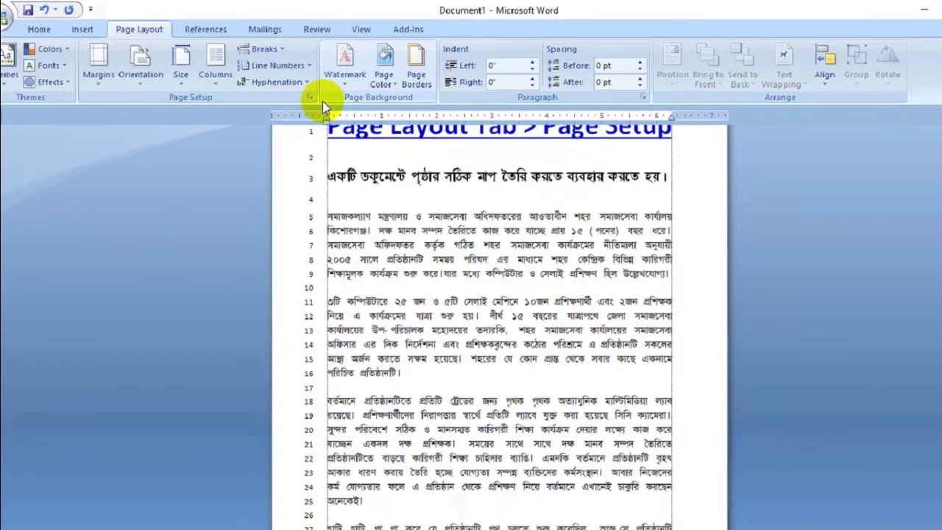
{"action": "scroll", "coordinate": [339, 177], "scroll_direction": "up", "scroll_amount": 2}
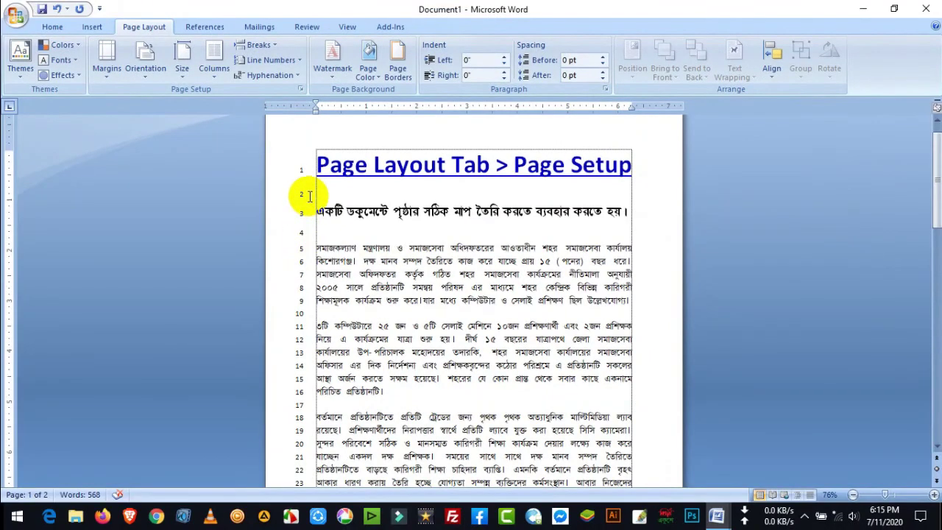
{"action": "scroll", "coordinate": [309, 196], "scroll_direction": "down", "scroll_amount": 10}
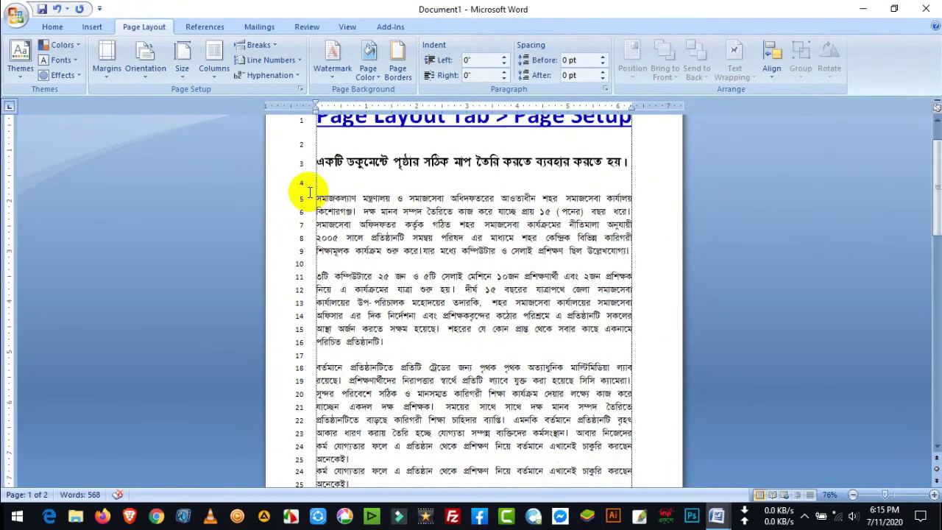
{"action": "scroll", "coordinate": [315, 242], "scroll_direction": "down", "scroll_amount": 10}
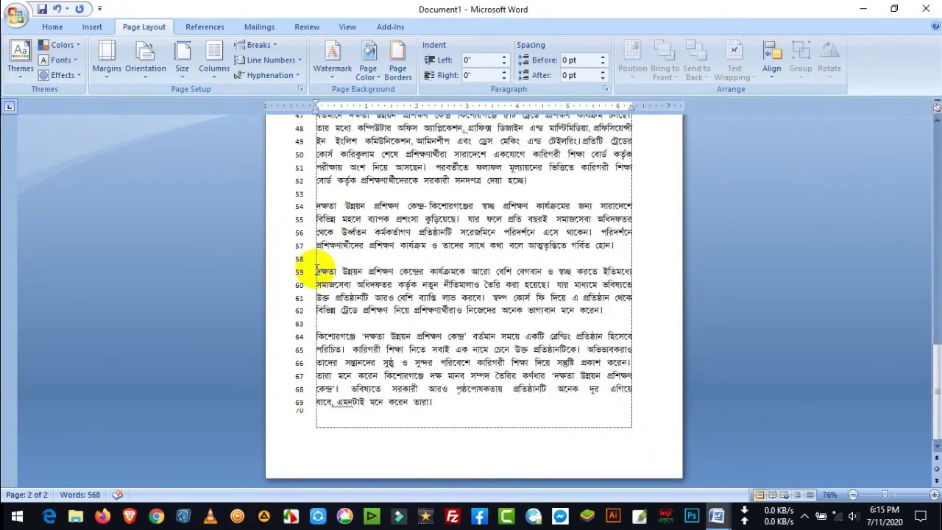
{"action": "scroll", "coordinate": [317, 271], "scroll_direction": "up", "scroll_amount": 20}
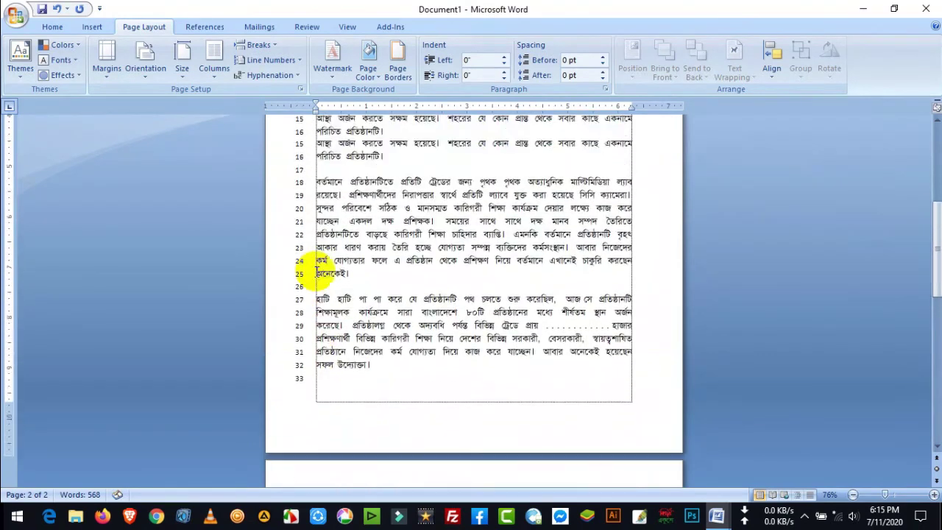
{"action": "scroll", "coordinate": [316, 272], "scroll_direction": "up", "scroll_amount": 2}
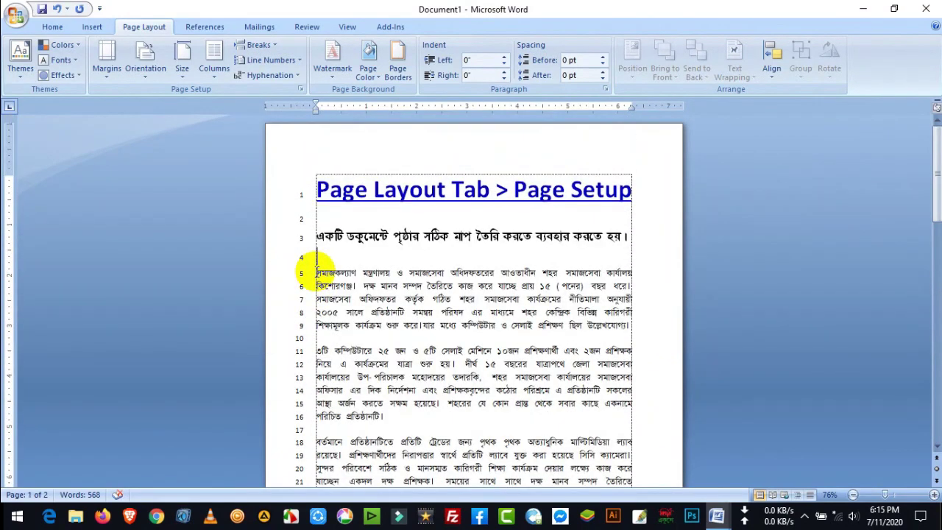
{"action": "scroll", "coordinate": [318, 333], "scroll_direction": "down", "scroll_amount": 2}
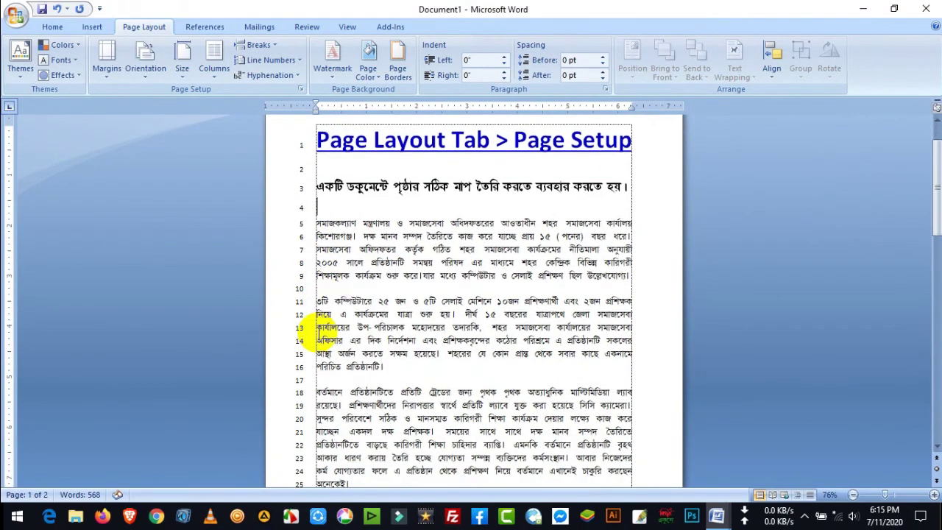